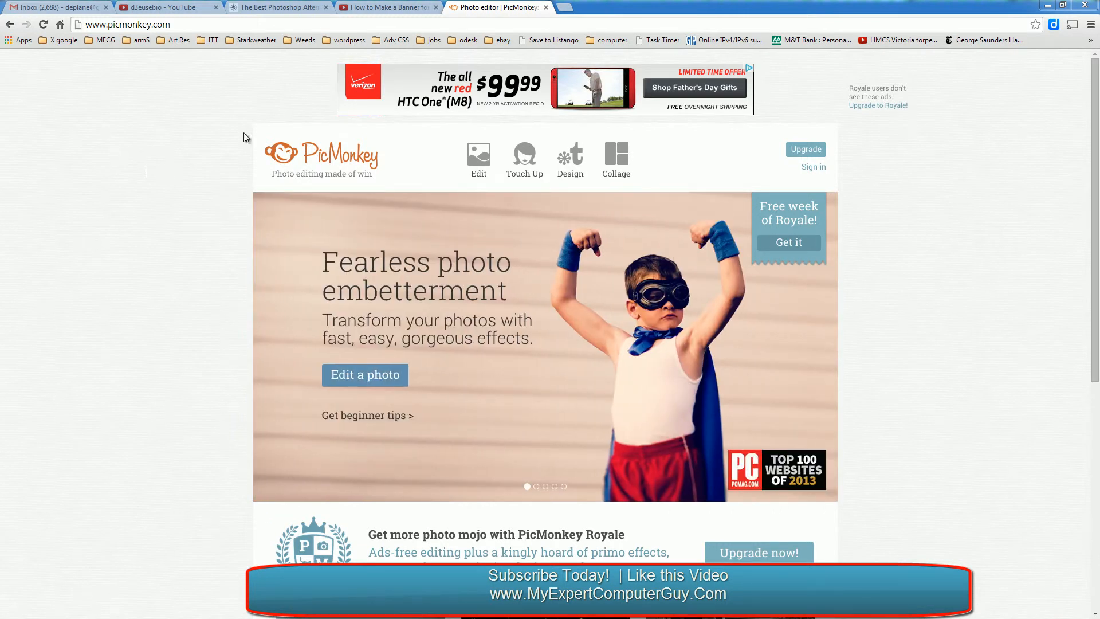
Start a new collage with the photo G006-001-300x204 from the testfolder.
{"action": "mouse_move", "coordinate": [472, 158]}
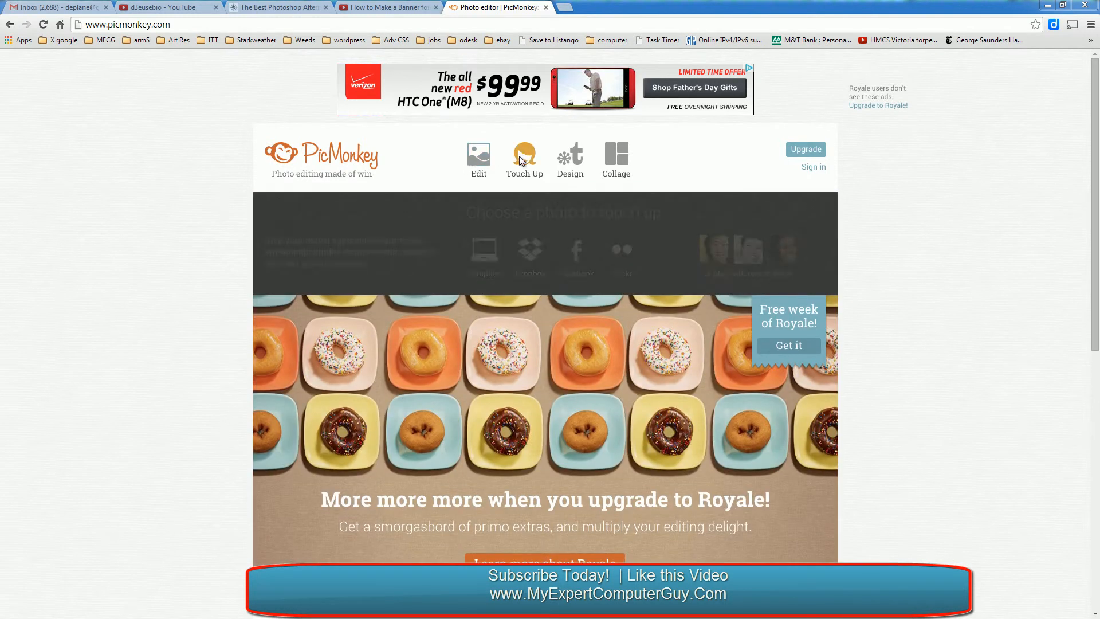
{"action": "mouse_move", "coordinate": [570, 160]}
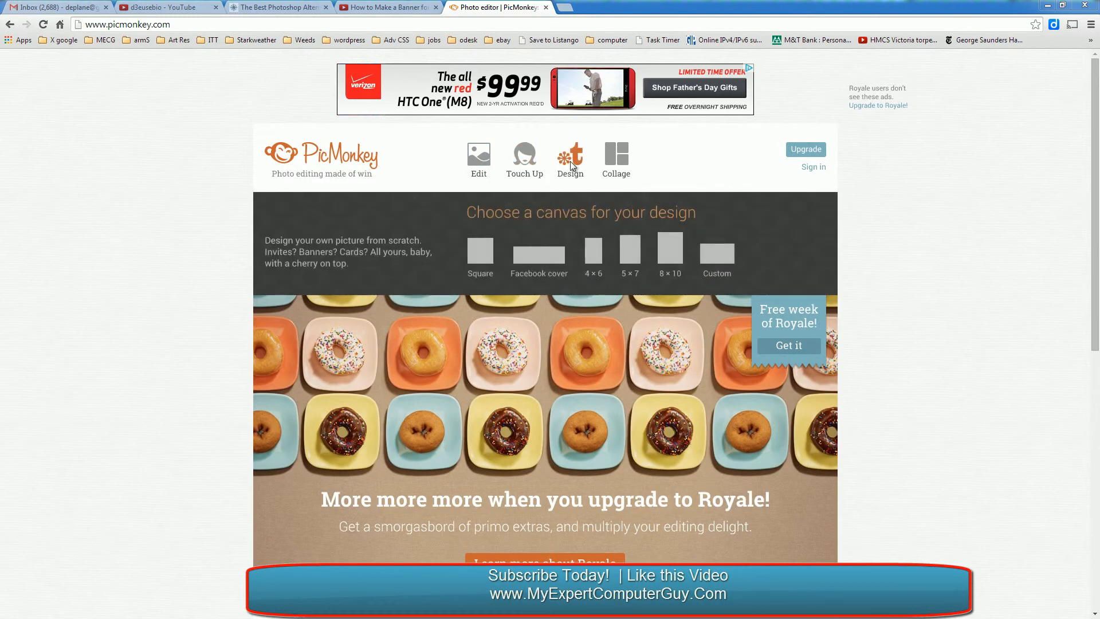
{"action": "mouse_move", "coordinate": [618, 163]}
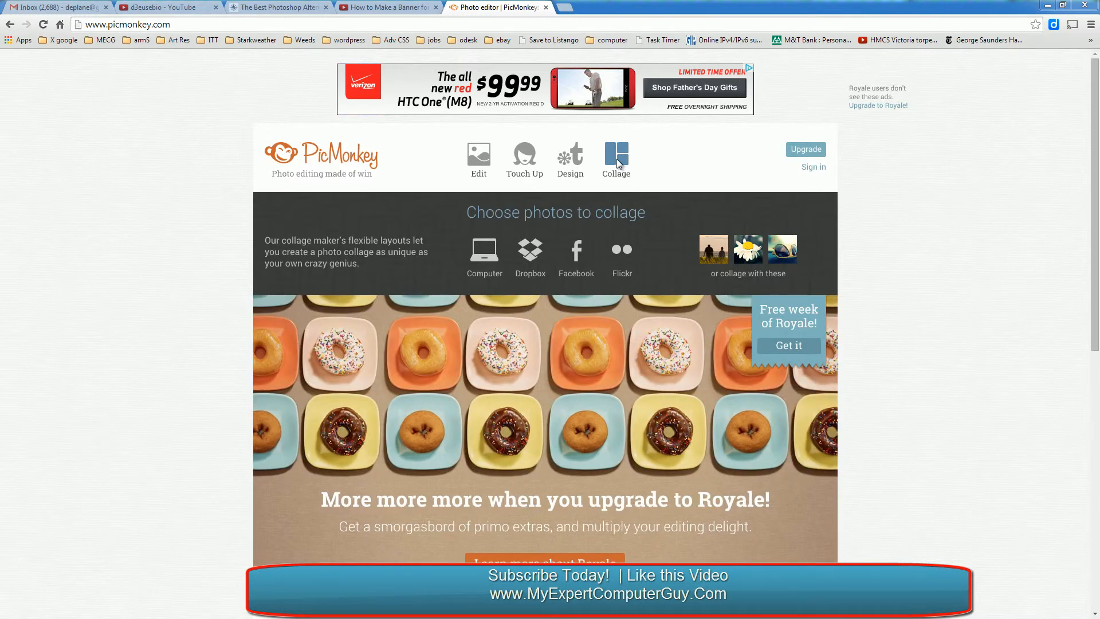
{"action": "left_click", "coordinate": [616, 159]}
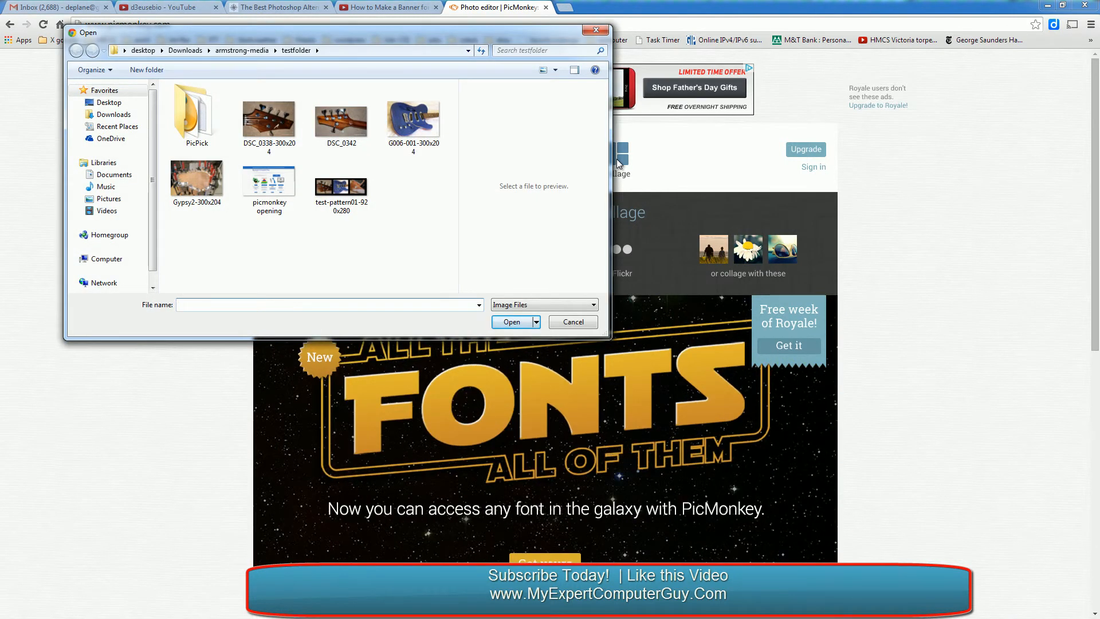
{"action": "left_click", "coordinate": [415, 120]}
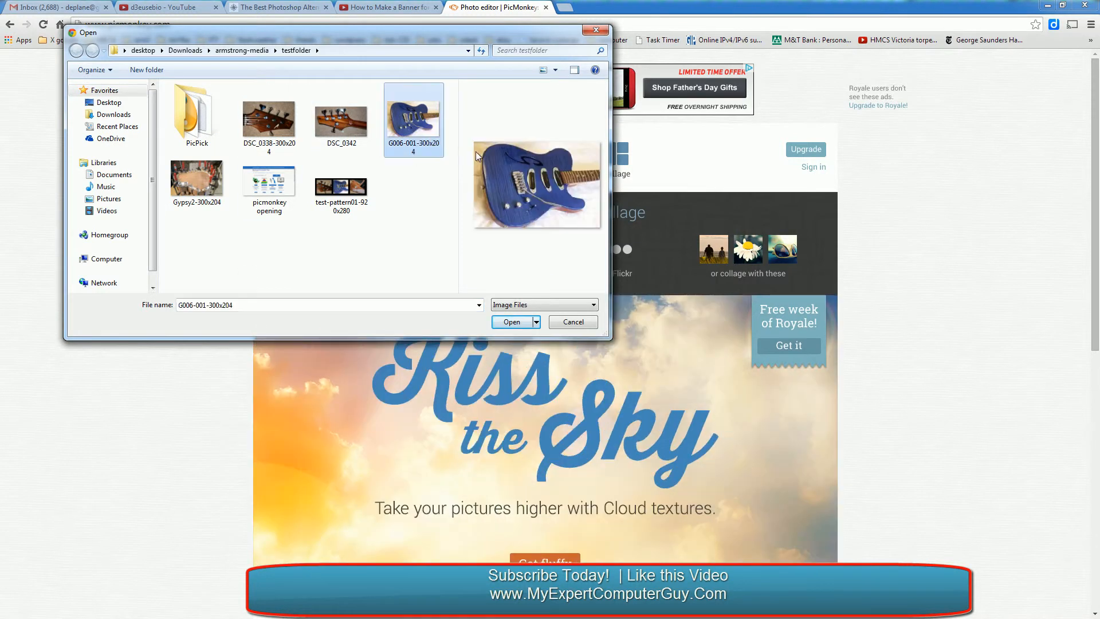
{"action": "left_click", "coordinate": [513, 322]}
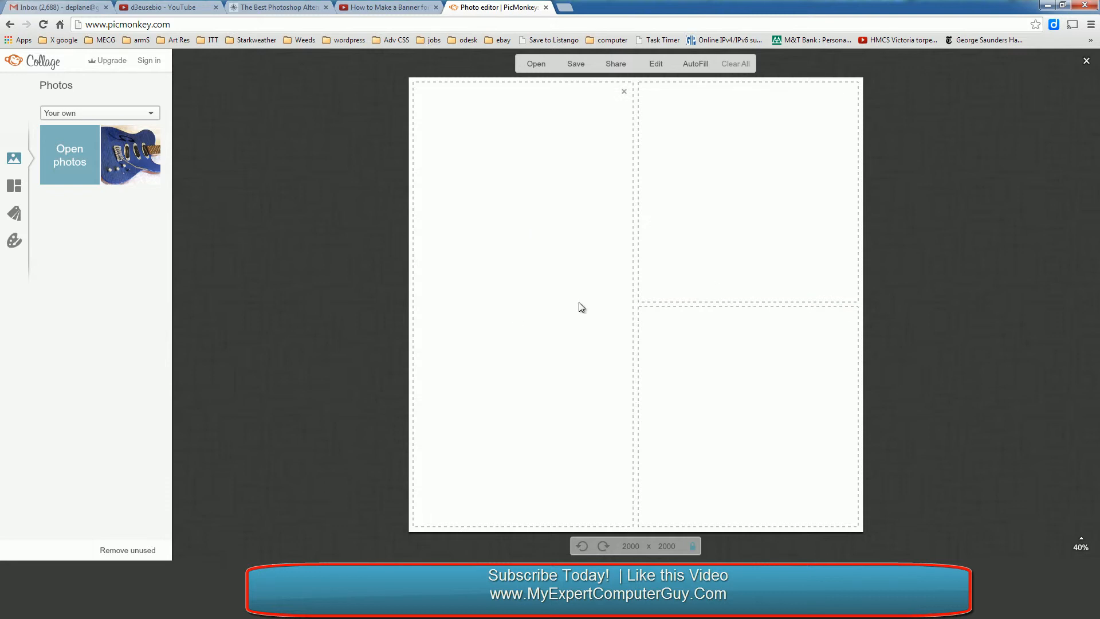
Apply the three-cell Ducks in a Row layout to the collage.
{"action": "left_click", "coordinate": [14, 189]}
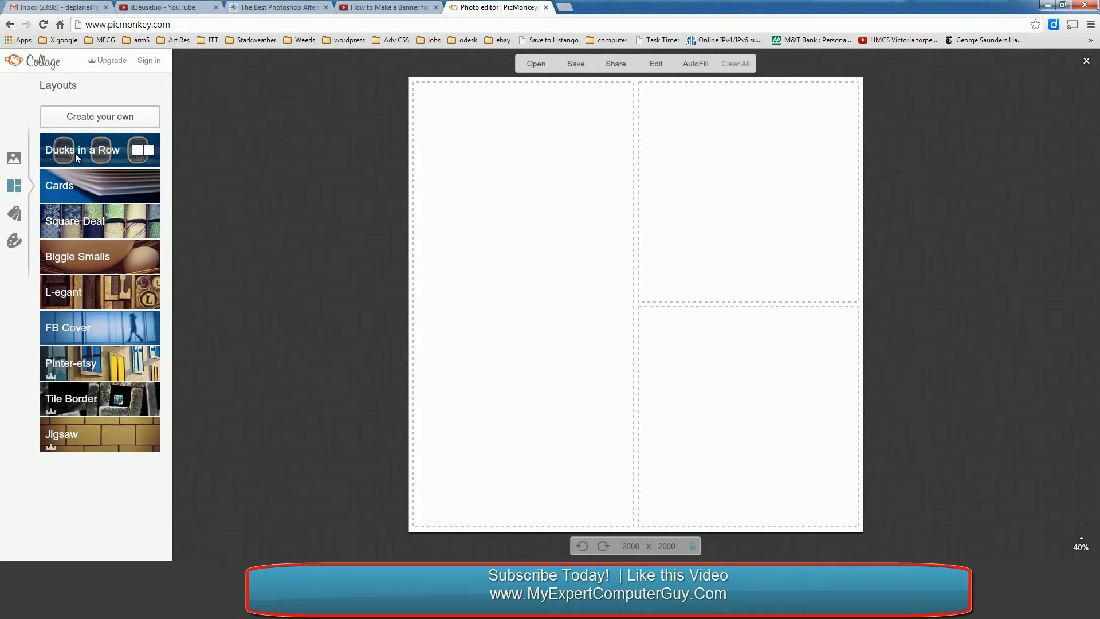
{"action": "left_click", "coordinate": [74, 153]}
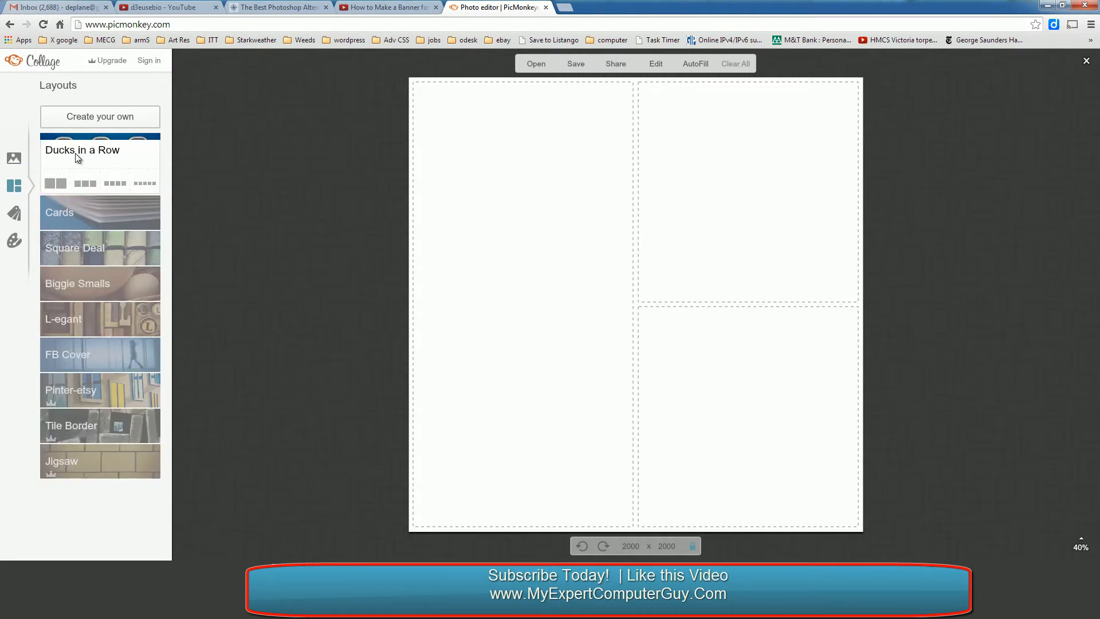
{"action": "left_click", "coordinate": [80, 187]}
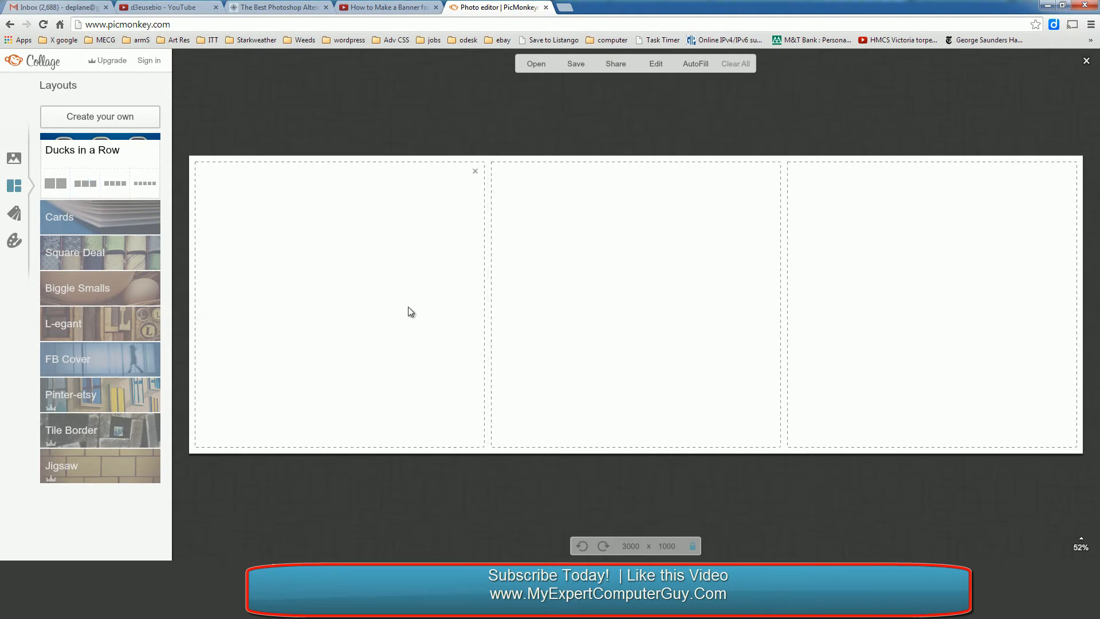
Set the collage width to 920 pixels and its height to 280 pixels.
{"action": "double_click", "coordinate": [627, 546]}
{"action": "type", "text": "1920"}
{"action": "key", "text": "Tab"}
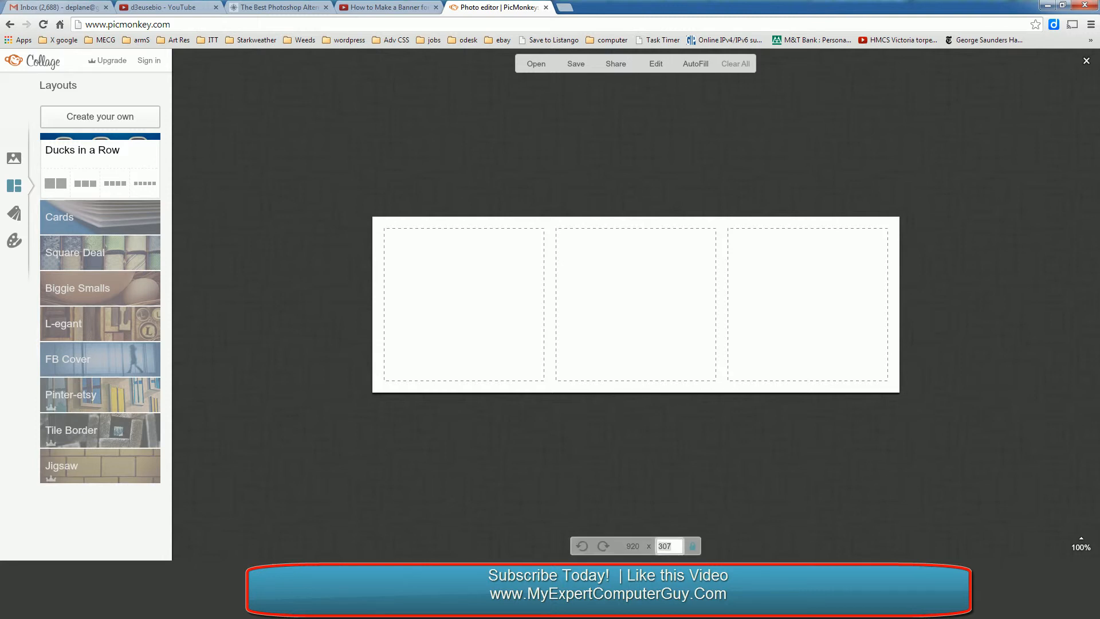
{"action": "key", "text": "BackSpace"}
{"action": "key", "text": "BackSpace"}
{"action": "key", "text": "BackSpace"}
{"action": "type", "text": "280"}
Set the collage's cell spacing to 30 and keep the corner rounding at 0%.
{"action": "left_click", "coordinate": [13, 241]}
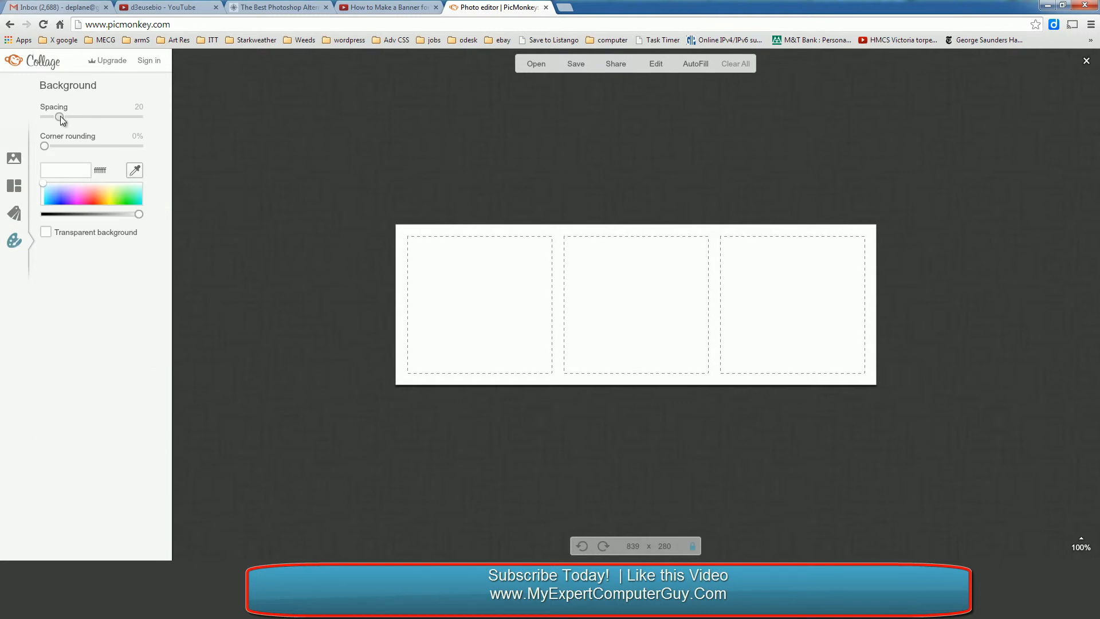
{"action": "left_click_drag", "start_coordinate": [60, 116], "coordinate": [66, 117]}
{"action": "mouse_move", "coordinate": [44, 146]}
{"action": "left_mouse_down"}
{"action": "mouse_move", "coordinate": [142, 153]}
{"action": "mouse_move", "coordinate": [37, 147]}
{"action": "left_mouse_up"}
Colour the collage background black (000000) and switch the transparent background on and back off.
{"action": "mouse_move", "coordinate": [140, 215]}
{"action": "left_mouse_down"}
{"action": "mouse_move", "coordinate": [96, 214]}
{"action": "mouse_move", "coordinate": [146, 220]}
{"action": "left_mouse_up"}
{"action": "left_click", "coordinate": [117, 194]}
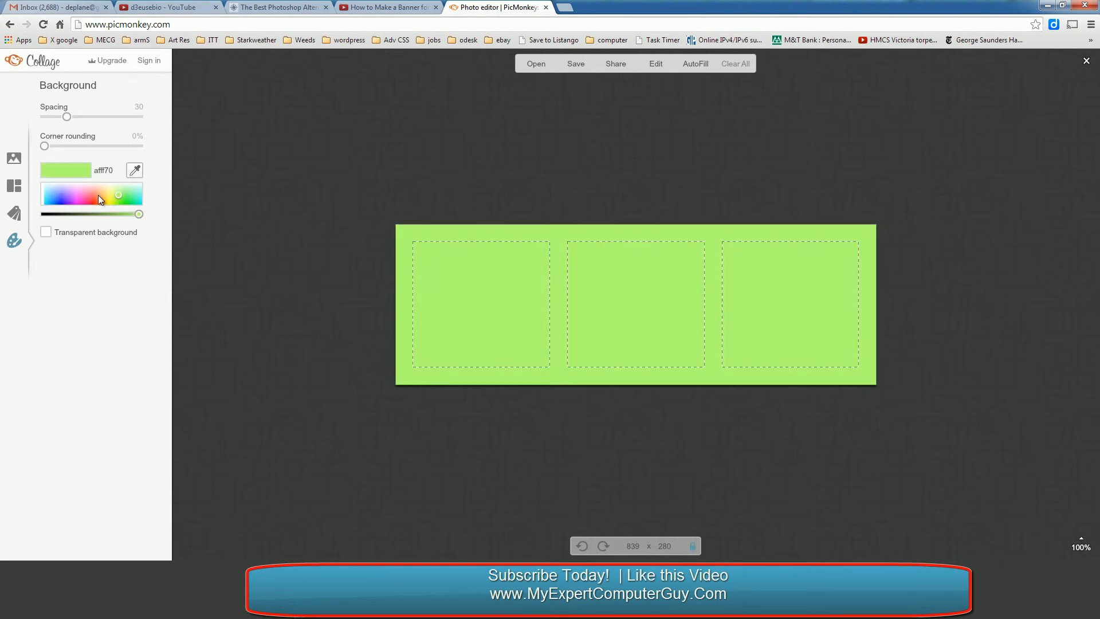
{"action": "left_click", "coordinate": [108, 194]}
{"action": "mouse_move", "coordinate": [105, 195]}
{"action": "left_mouse_down"}
{"action": "mouse_move", "coordinate": [77, 194]}
{"action": "mouse_move", "coordinate": [119, 204]}
{"action": "mouse_move", "coordinate": [57, 199]}
{"action": "mouse_move", "coordinate": [49, 185]}
{"action": "mouse_move", "coordinate": [82, 201]}
{"action": "mouse_move", "coordinate": [139, 192]}
{"action": "mouse_move", "coordinate": [136, 221]}
{"action": "mouse_move", "coordinate": [43, 212]}
{"action": "left_mouse_up"}
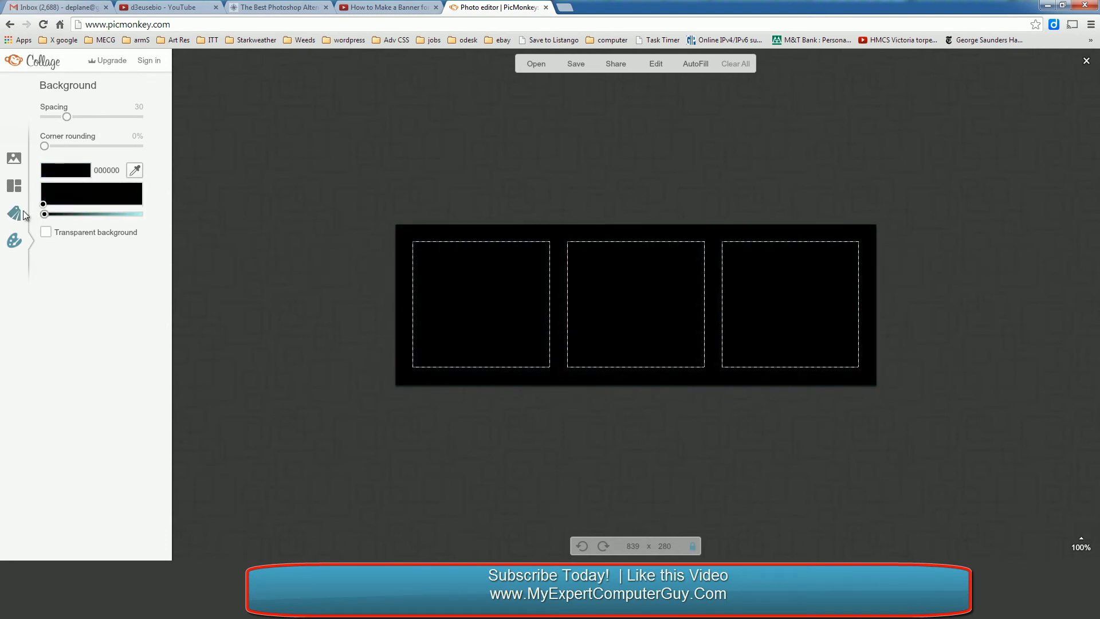
{"action": "left_click", "coordinate": [45, 233]}
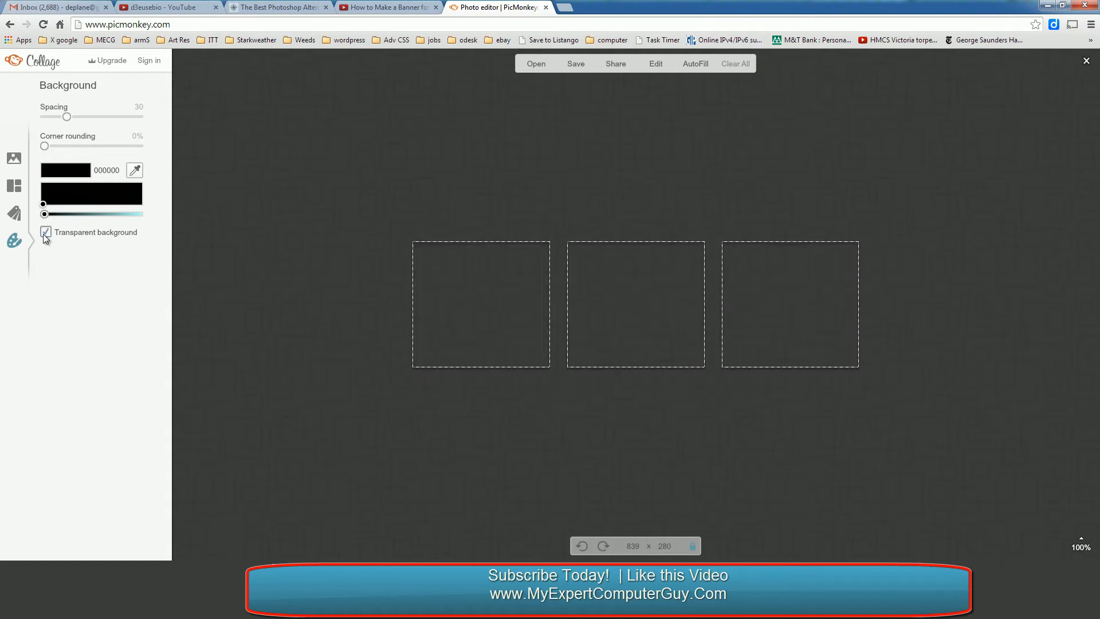
{"action": "left_click", "coordinate": [45, 234]}
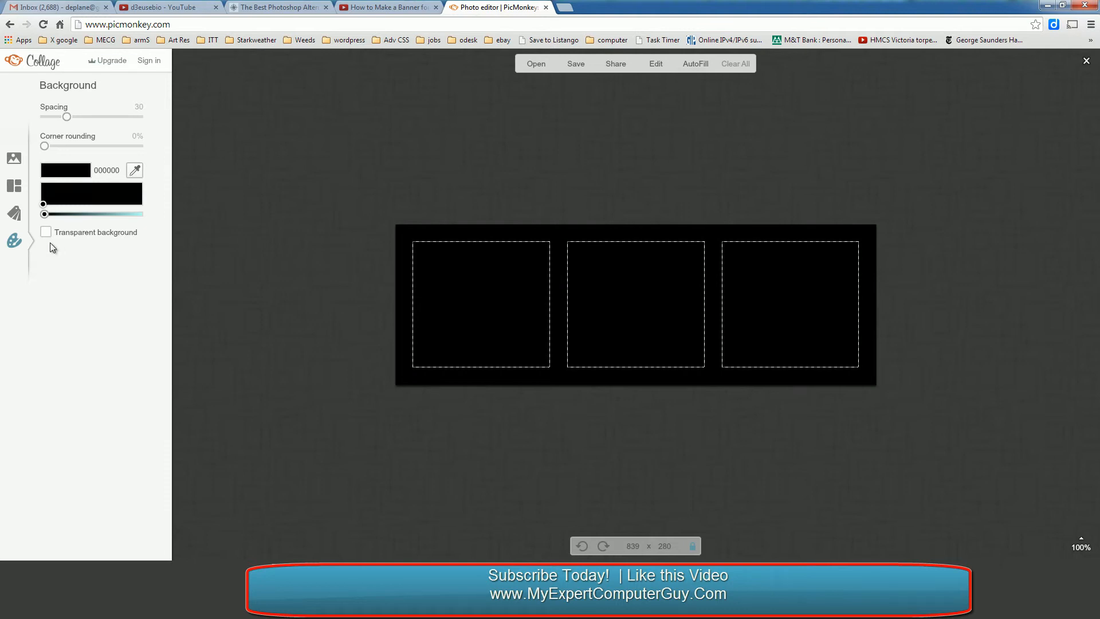
Place the blue guitar photo in the middle cell and adjust its position within the frame.
{"action": "left_click", "coordinate": [14, 159]}
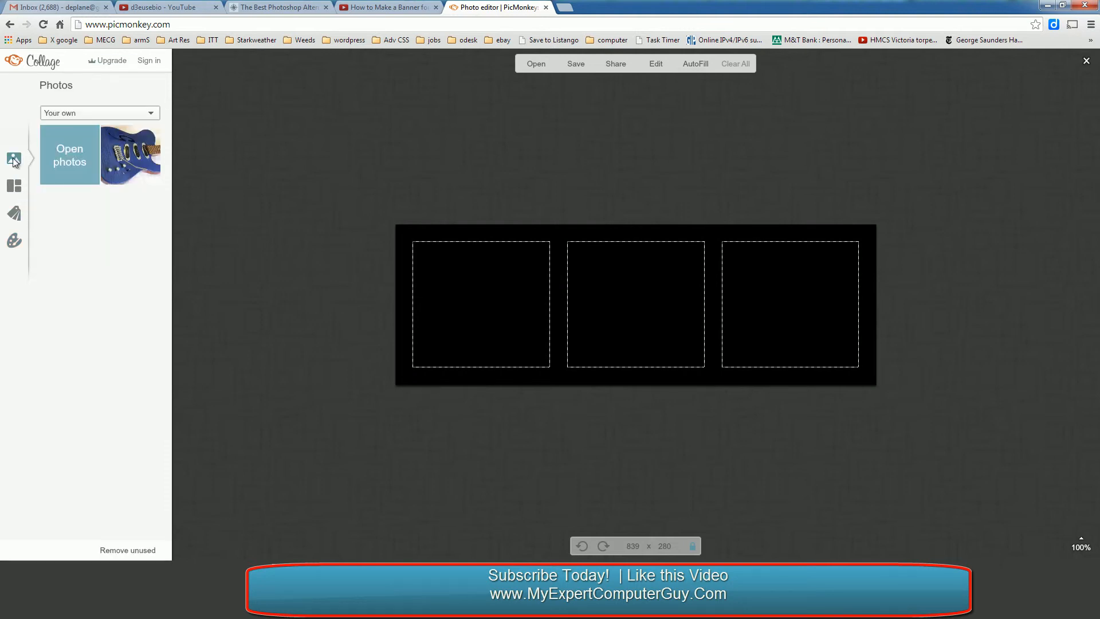
{"action": "left_click_drag", "start_coordinate": [124, 149], "coordinate": [625, 349]}
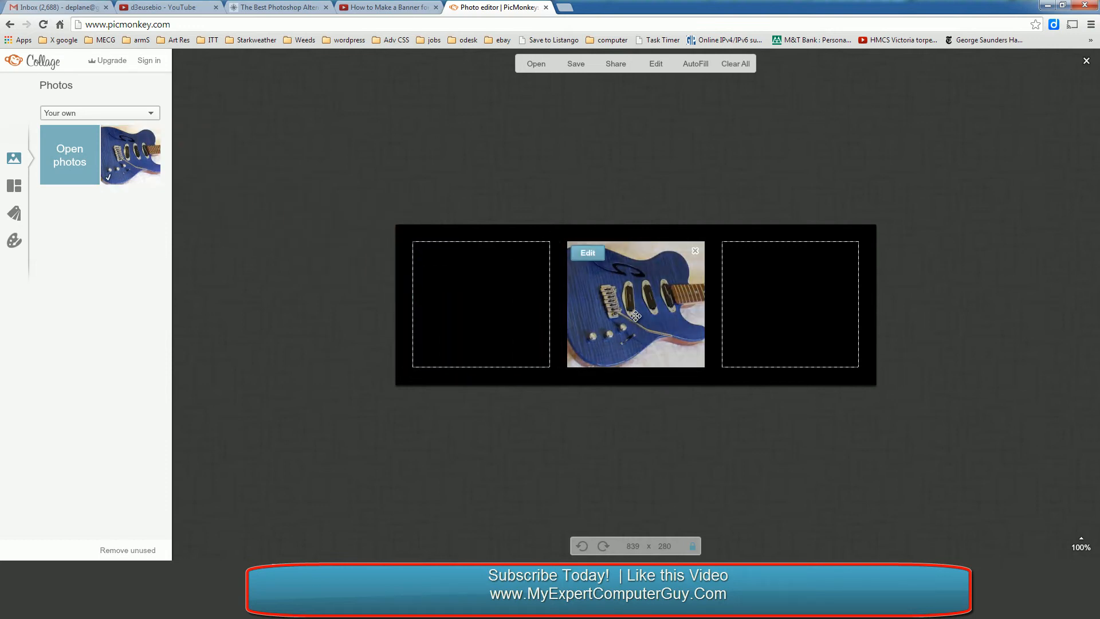
{"action": "left_click_drag", "start_coordinate": [651, 325], "coordinate": [608, 335]}
{"action": "left_click_drag", "start_coordinate": [642, 286], "coordinate": [663, 325]}
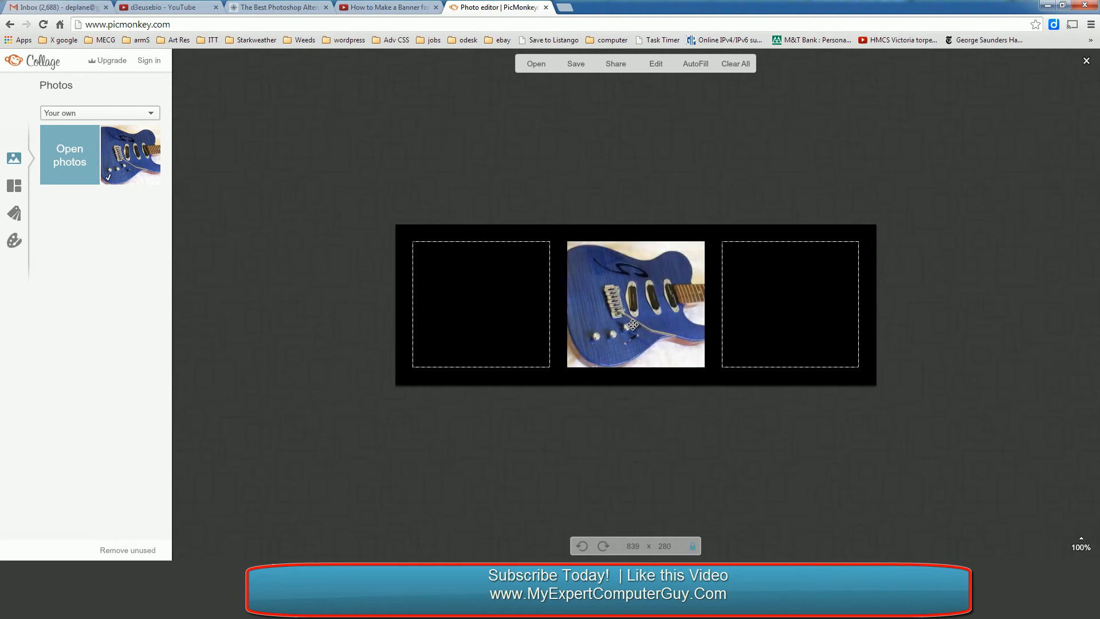
Enlarge the blue guitar photo in the middle cell to 200%, keeping its exposure at 0.
{"action": "left_click", "coordinate": [588, 252]}
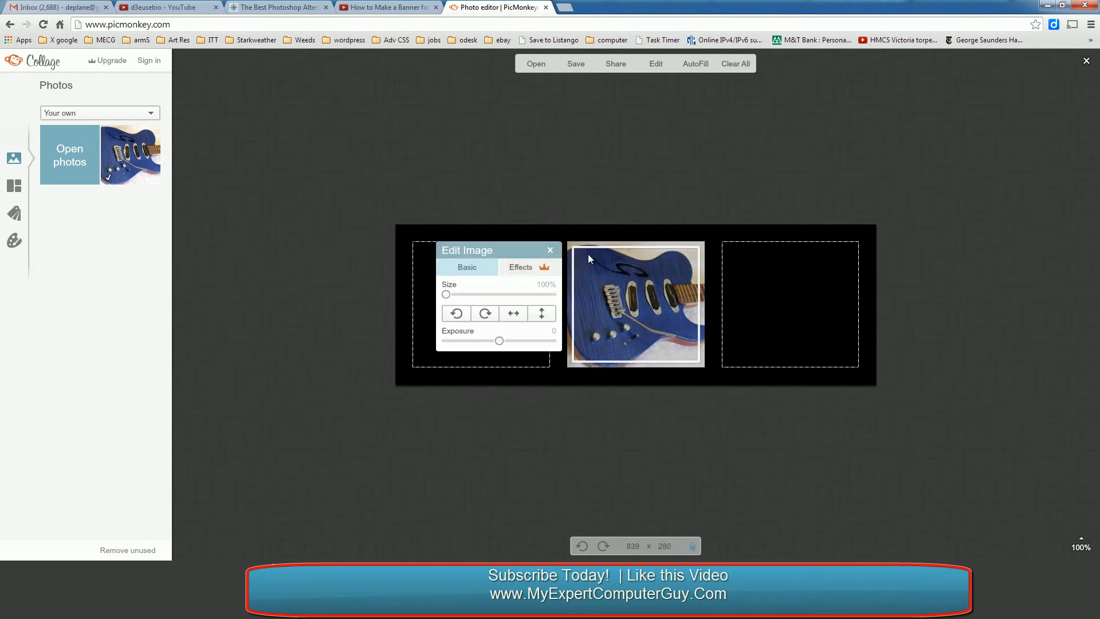
{"action": "left_click_drag", "start_coordinate": [445, 294], "coordinate": [551, 295]}
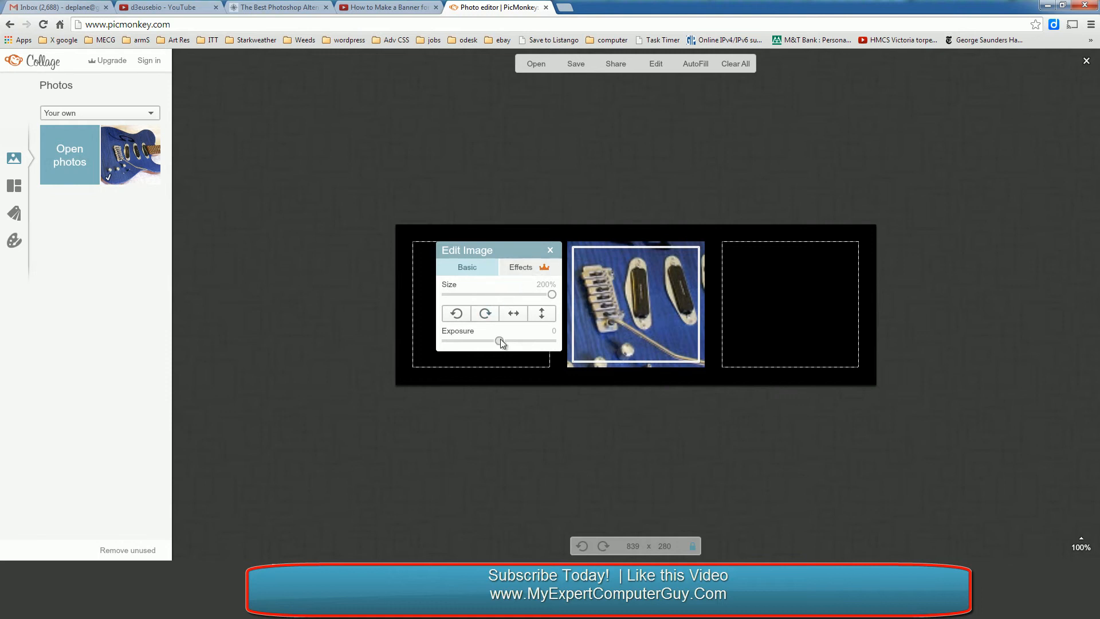
{"action": "mouse_move", "coordinate": [514, 342]}
{"action": "left_mouse_down"}
{"action": "mouse_move", "coordinate": [545, 339]}
{"action": "mouse_move", "coordinate": [444, 342]}
{"action": "mouse_move", "coordinate": [499, 342]}
{"action": "left_mouse_up"}
Rotate the blue guitar photo clockwise by four quarter turns.
{"action": "left_click", "coordinate": [485, 313]}
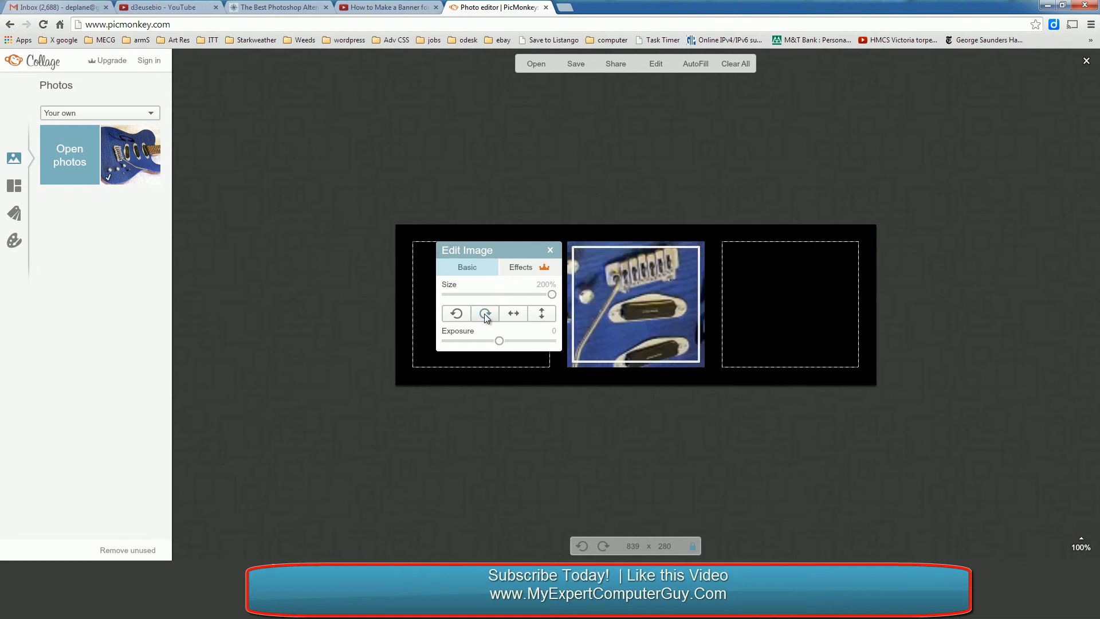
{"action": "left_click", "coordinate": [484, 313]}
{"action": "left_click", "coordinate": [484, 314]}
{"action": "left_click", "coordinate": [485, 314]}
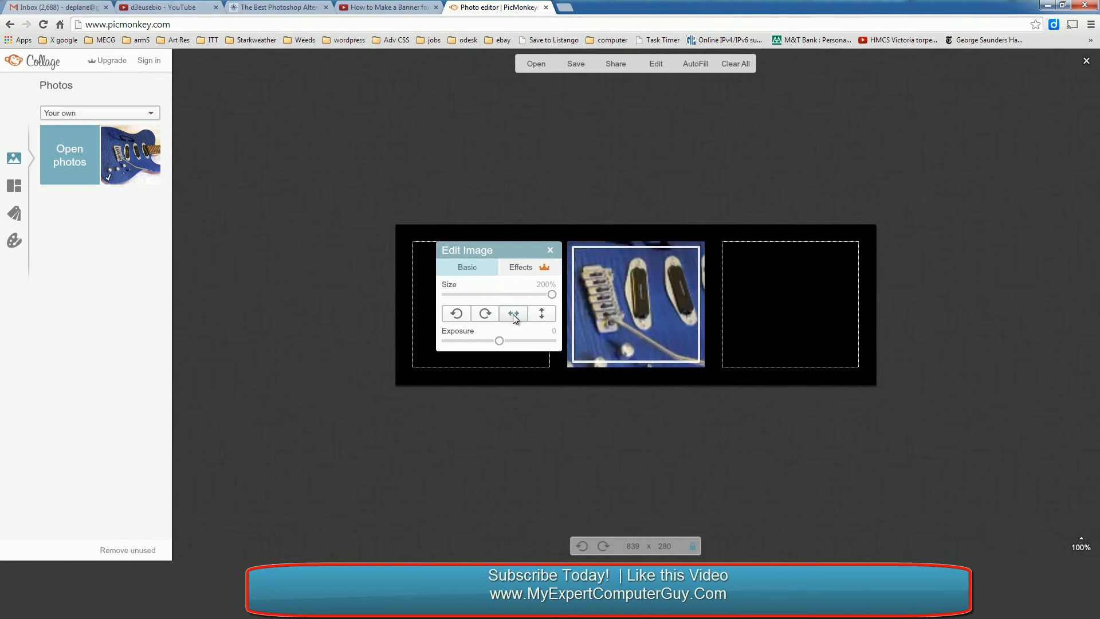
Flip the blue guitar photo horizontally and try its vertical flip back and forth.
{"action": "left_click", "coordinate": [513, 314]}
{"action": "left_click", "coordinate": [539, 314]}
{"action": "left_click", "coordinate": [540, 314]}
{"action": "left_click", "coordinate": [540, 314]}
{"action": "left_click", "coordinate": [539, 314]}
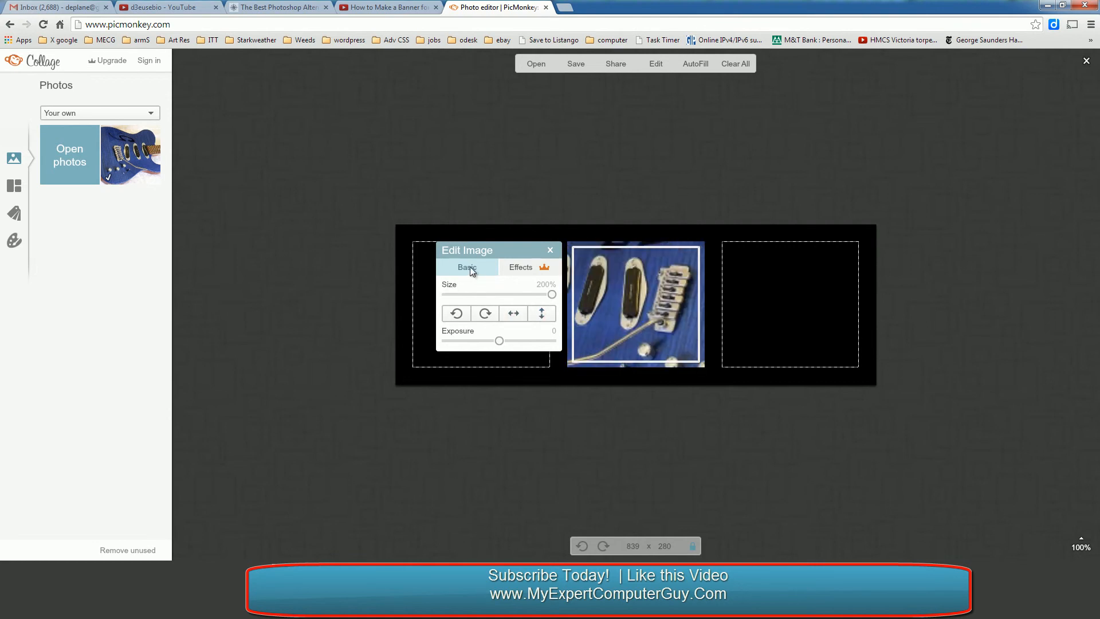
Close the image editing and shift the enlarged guitar photo to show its neck and two pickups.
{"action": "left_click", "coordinate": [550, 250]}
{"action": "left_click_drag", "start_coordinate": [607, 309], "coordinate": [639, 309]}
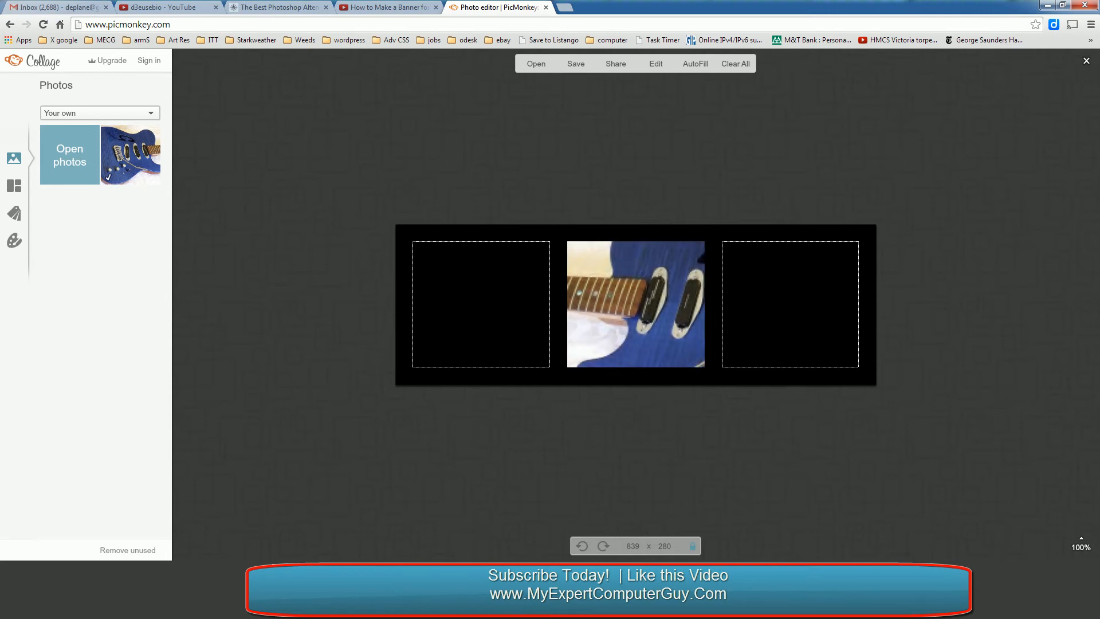
Add the photos Gypsy2-300x204 and DSC_0342 from the computer to the collage's photo collection.
{"action": "left_click", "coordinate": [64, 157]}
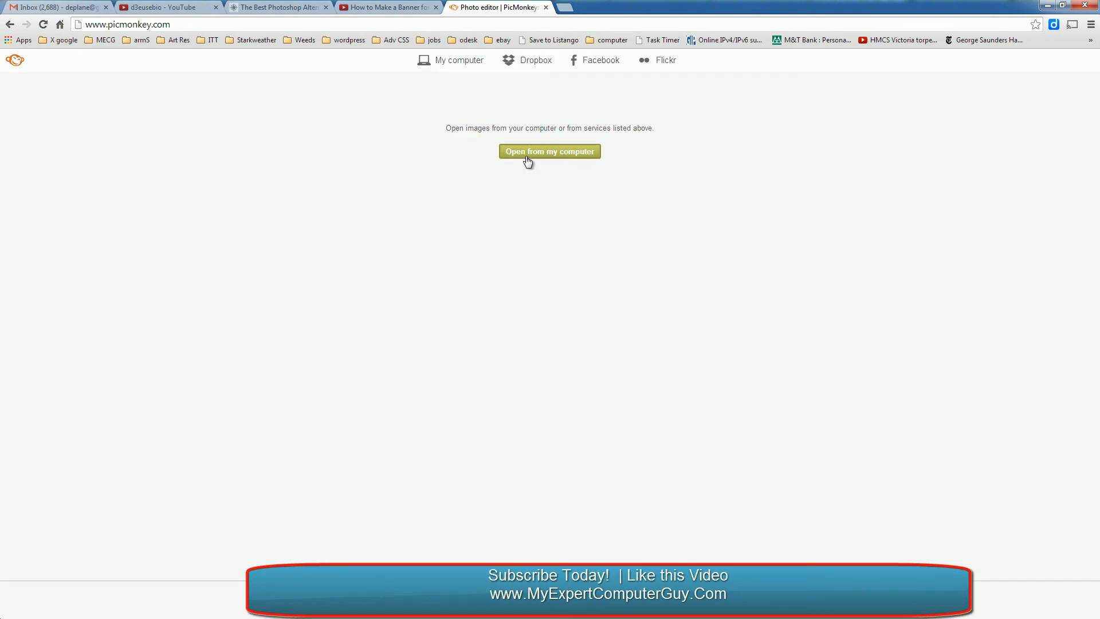
{"action": "left_click", "coordinate": [527, 154]}
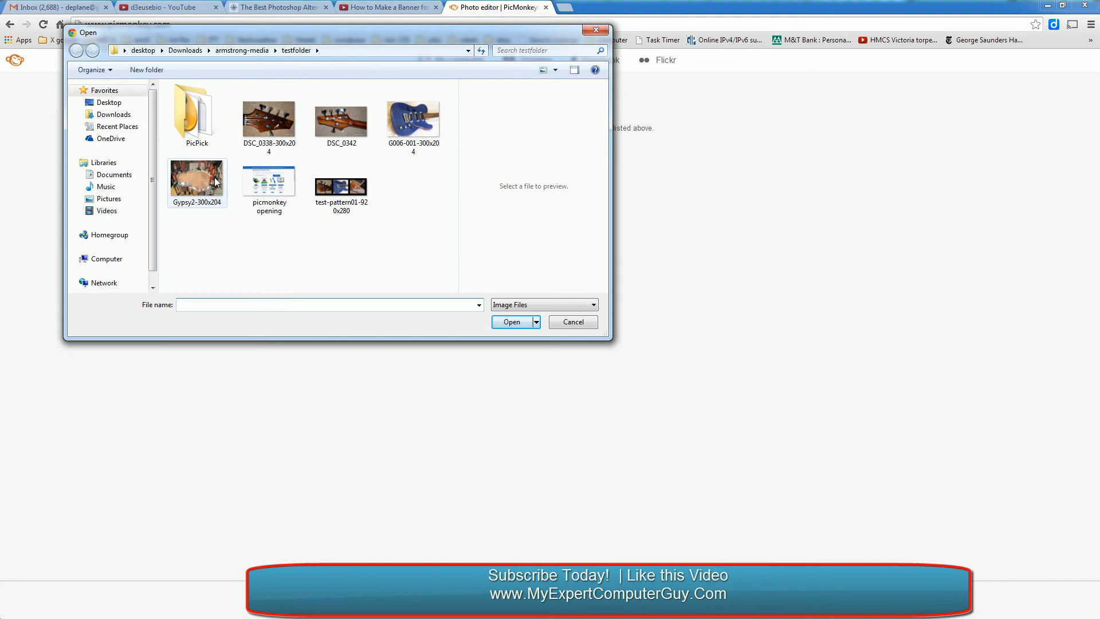
{"action": "left_click", "coordinate": [214, 183]}
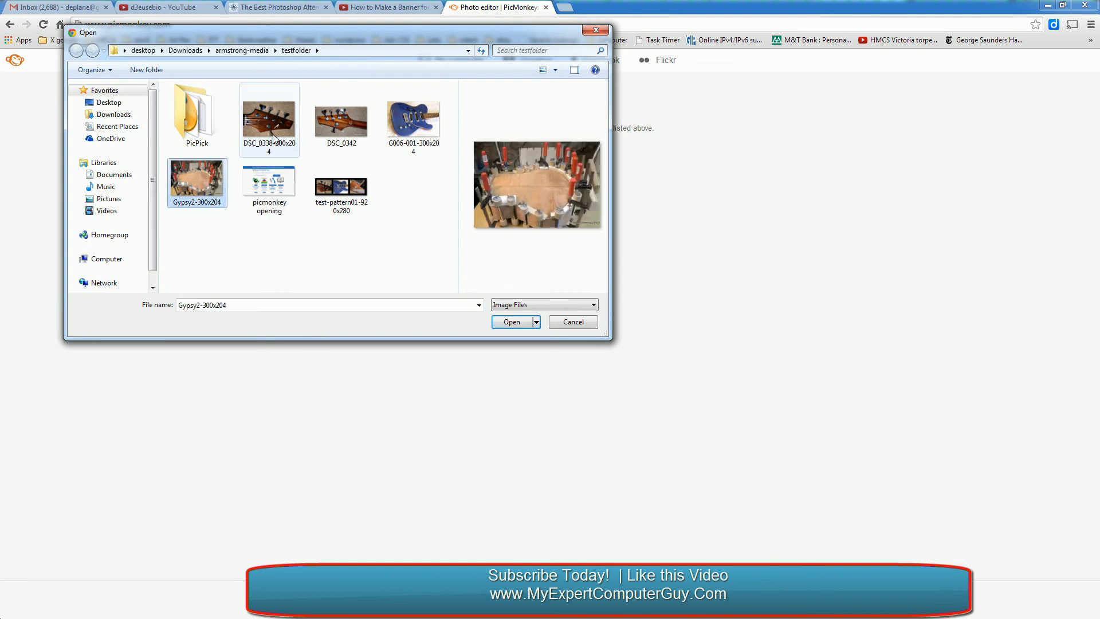
{"action": "left_click", "coordinate": [332, 125], "text": "ctrl"}
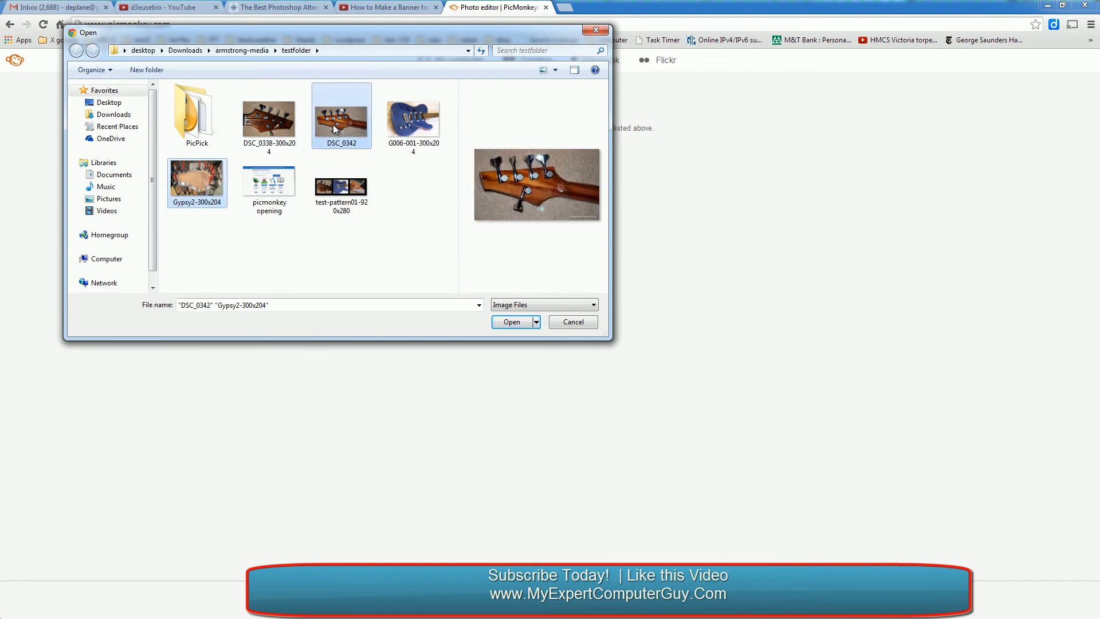
{"action": "left_click", "coordinate": [508, 322]}
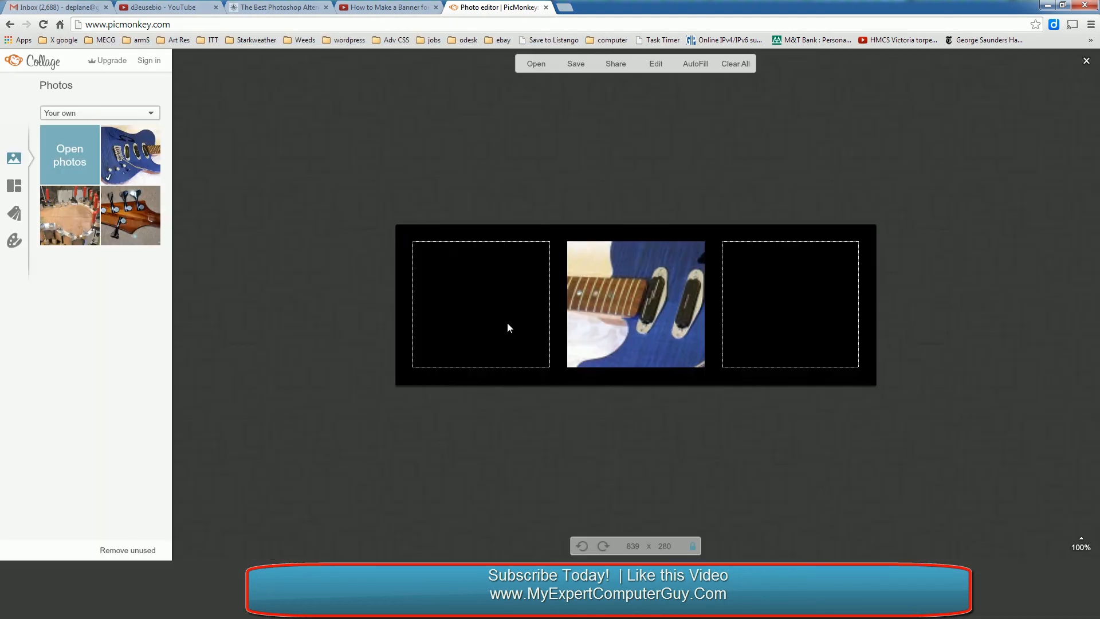
Place the headstock photo in the collage's left cell and the clamped guitar body photo in the right cell.
{"action": "left_click_drag", "start_coordinate": [124, 214], "coordinate": [471, 352]}
{"action": "left_click_drag", "start_coordinate": [69, 226], "coordinate": [827, 376]}
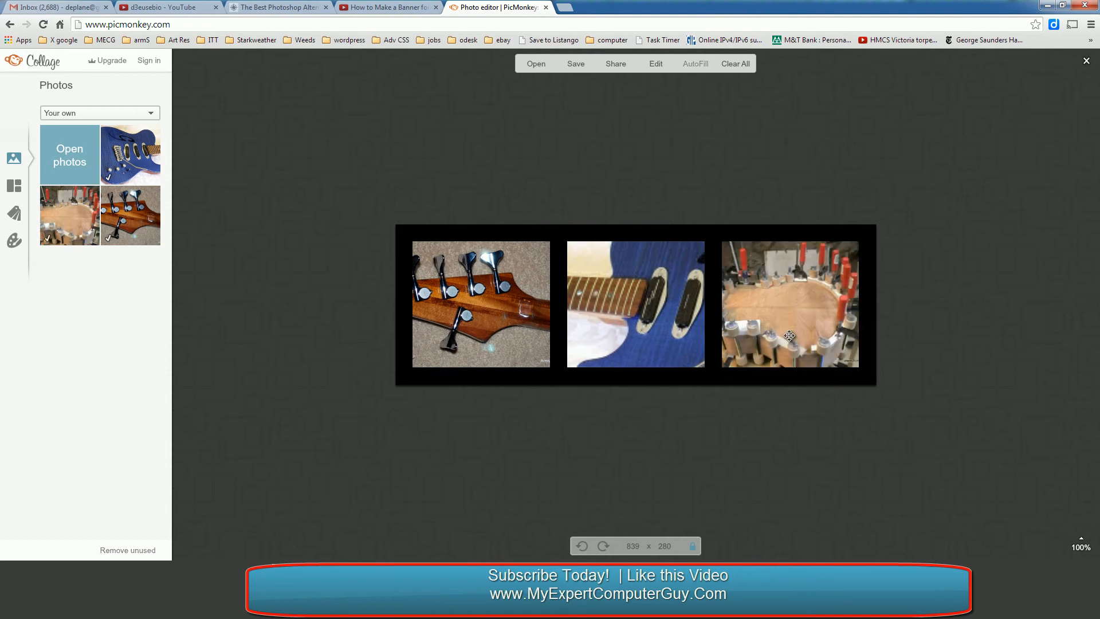
{"action": "left_click_drag", "start_coordinate": [775, 331], "coordinate": [740, 274]}
Rotate the clamped guitar body photo clockwise until upright again, keeping its size at 100%, and shift it slightly right within its cell.
{"action": "left_click", "coordinate": [739, 254]}
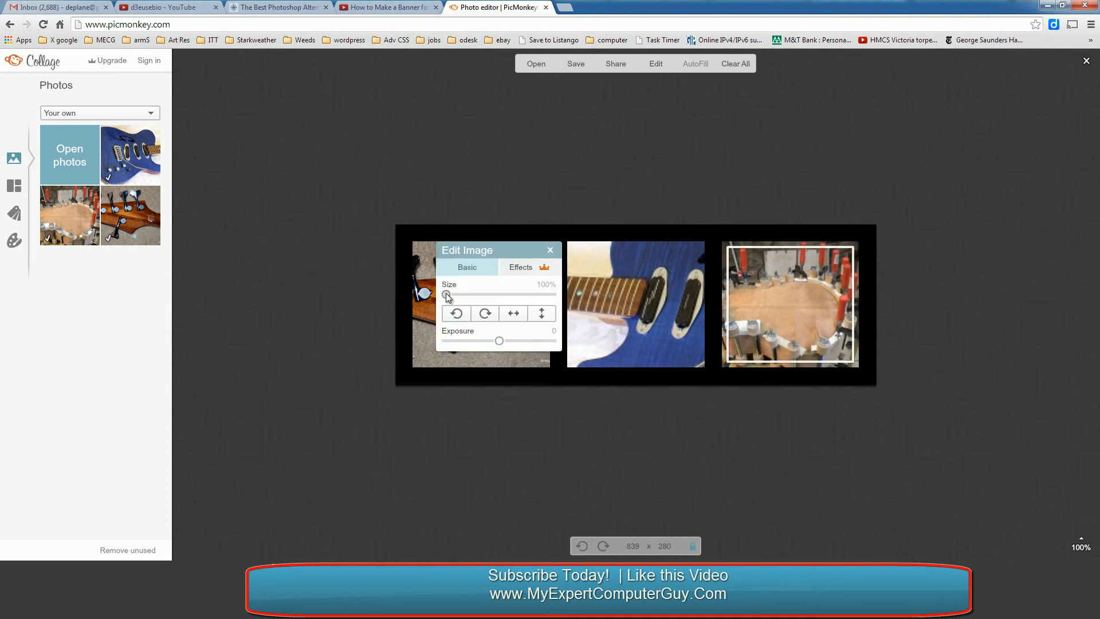
{"action": "mouse_move", "coordinate": [447, 295]}
{"action": "left_mouse_down"}
{"action": "mouse_move", "coordinate": [547, 298]}
{"action": "mouse_move", "coordinate": [438, 295]}
{"action": "left_mouse_up"}
{"action": "left_click", "coordinate": [484, 314]}
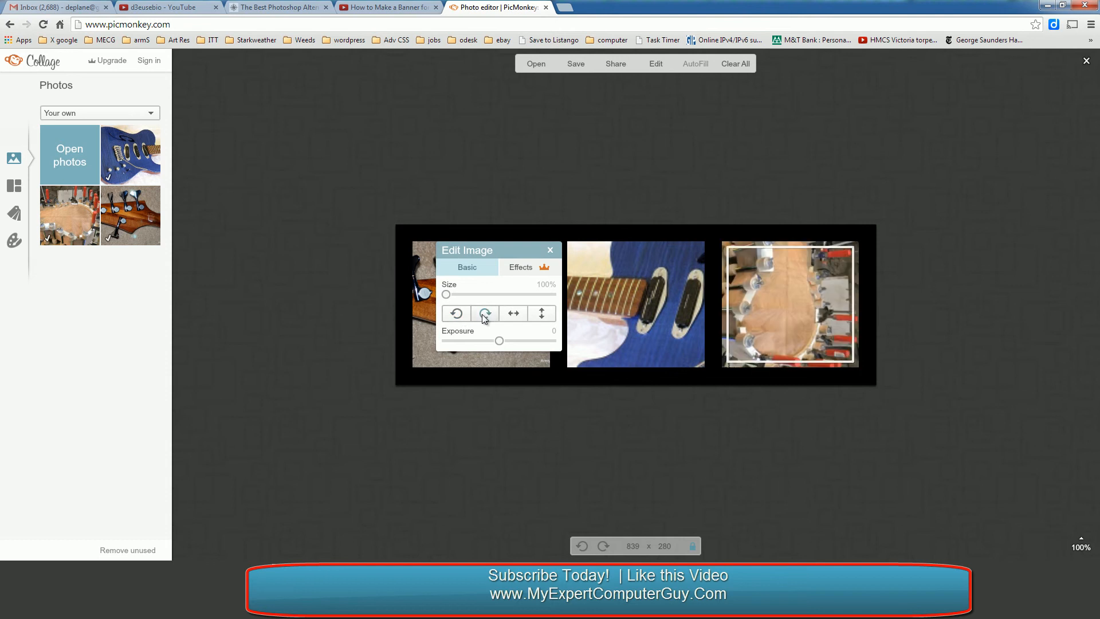
{"action": "left_click_drag", "start_coordinate": [445, 295], "coordinate": [401, 304]}
{"action": "left_click", "coordinate": [484, 314]}
{"action": "mouse_move", "coordinate": [774, 300]}
{"action": "left_mouse_down"}
{"action": "mouse_move", "coordinate": [810, 297]}
{"action": "mouse_move", "coordinate": [787, 299]}
{"action": "left_mouse_up"}
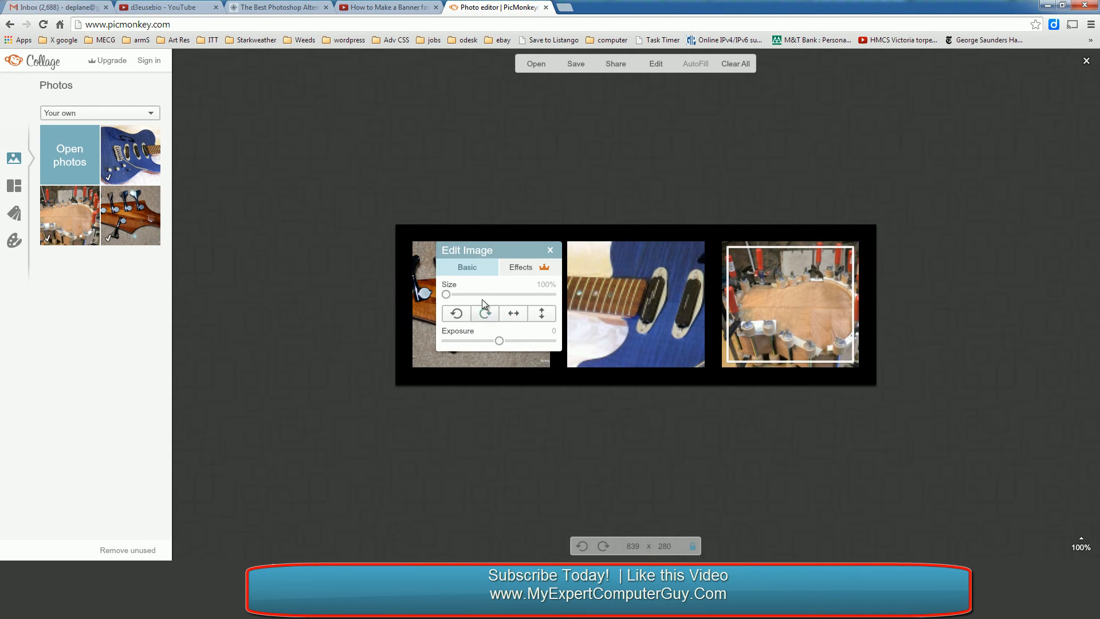
Try opening the effects for the clamped guitar body photo and dismiss the Royale upgrade offer.
{"action": "left_click", "coordinate": [524, 271]}
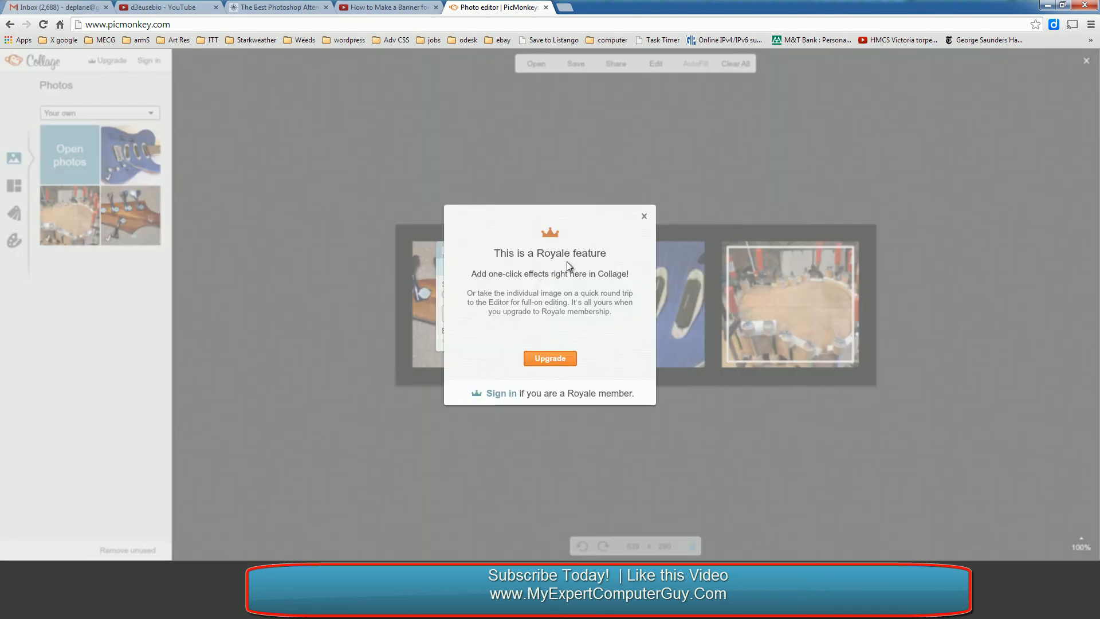
{"action": "left_click", "coordinate": [645, 216]}
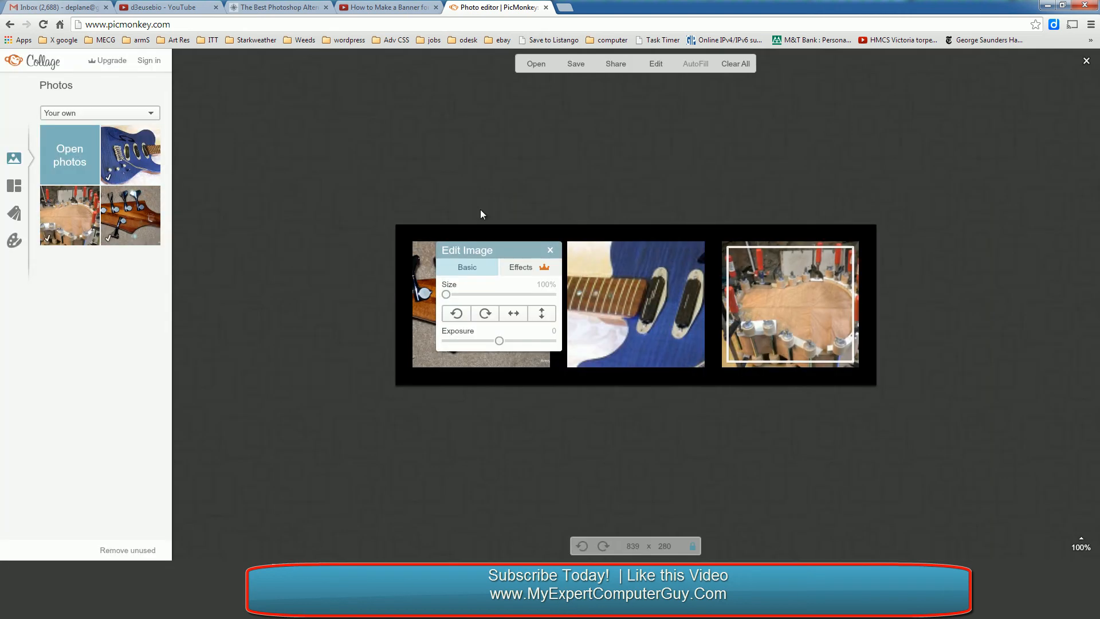
Rotate the headstock photo in the collage's left cell clockwise until upright again and shift it right within its cell.
{"action": "left_click", "coordinate": [550, 251]}
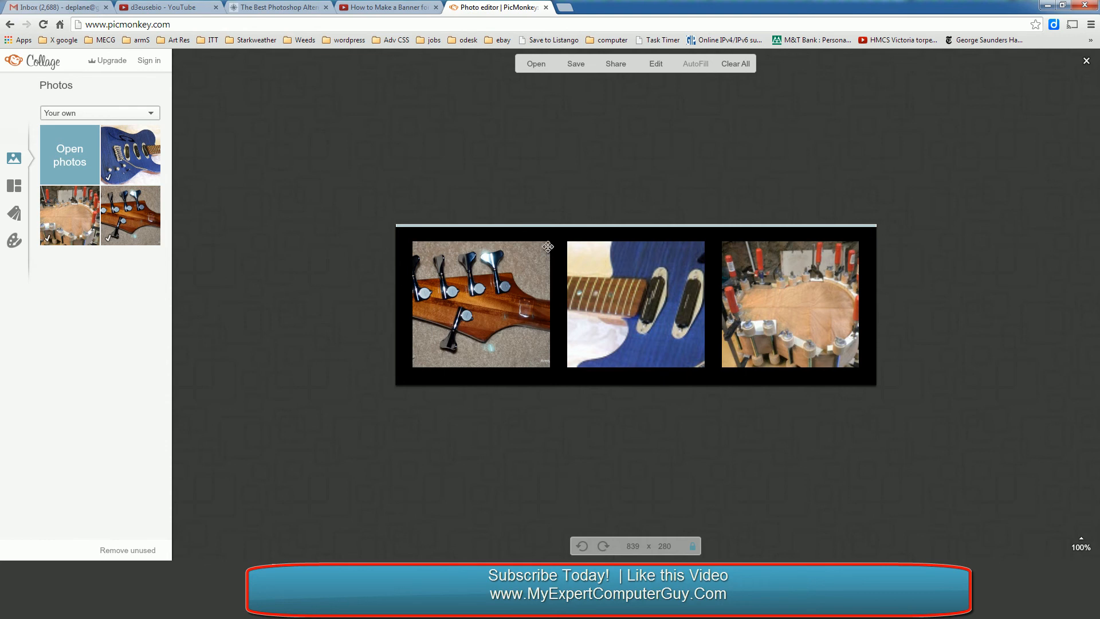
{"action": "left_click", "coordinate": [431, 253]}
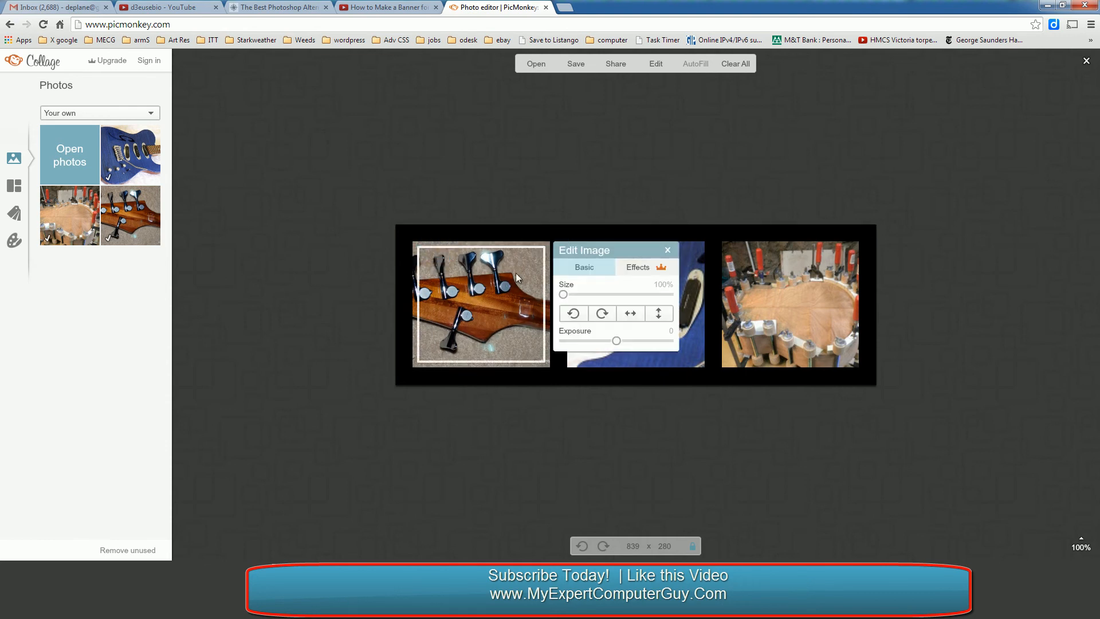
{"action": "left_click", "coordinate": [602, 314]}
{"action": "left_click", "coordinate": [603, 313]}
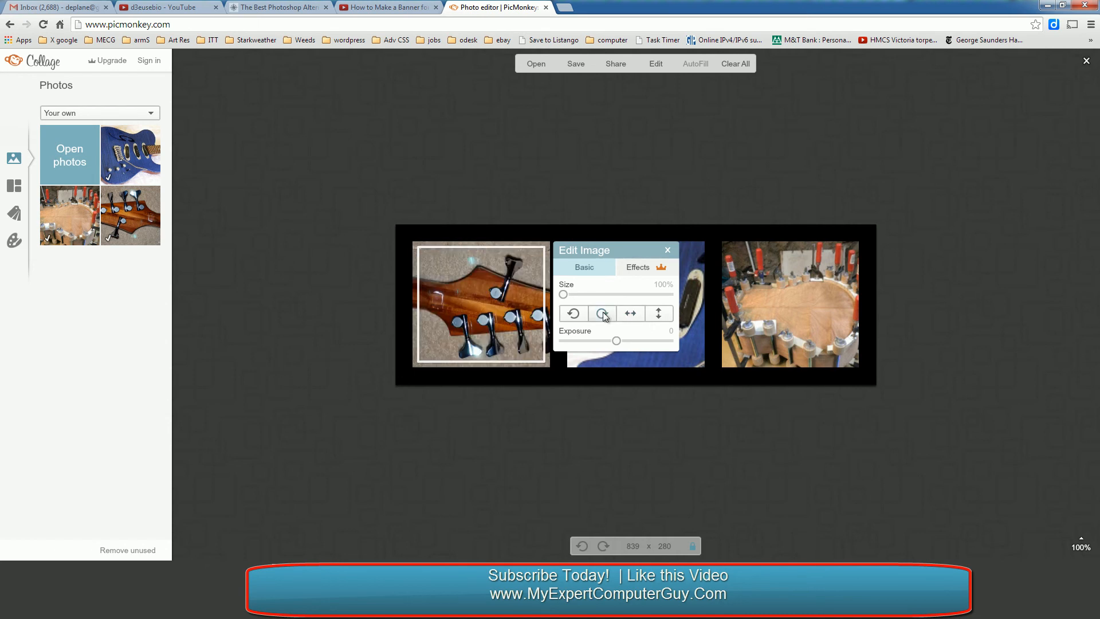
{"action": "left_click", "coordinate": [603, 314]}
{"action": "left_click", "coordinate": [604, 314]}
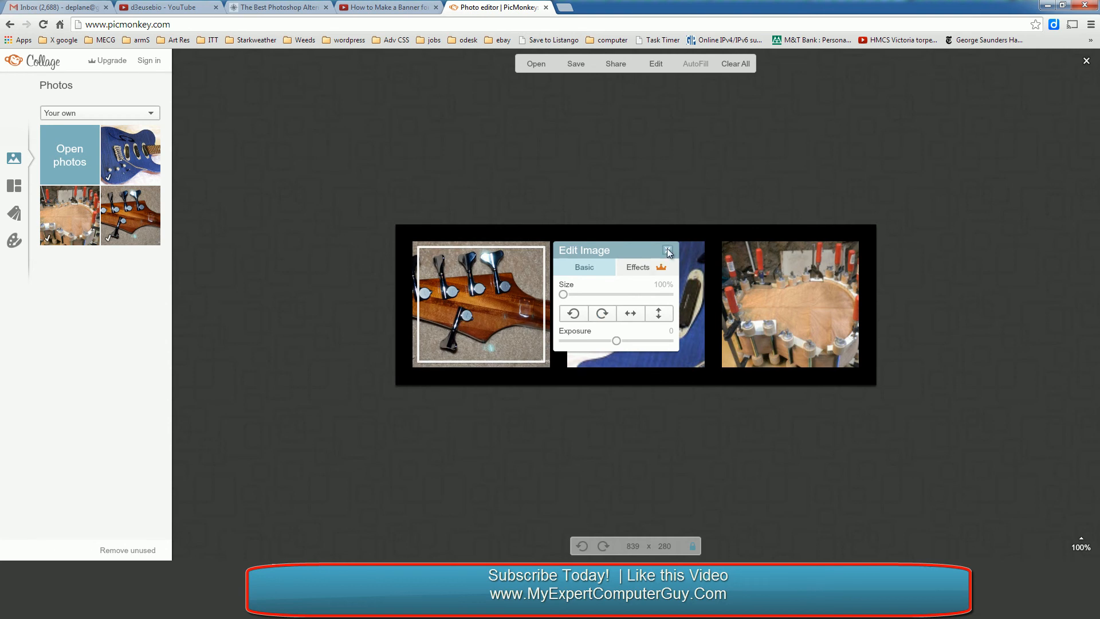
{"action": "left_click", "coordinate": [667, 250]}
{"action": "left_click_drag", "start_coordinate": [528, 316], "coordinate": [507, 317]}
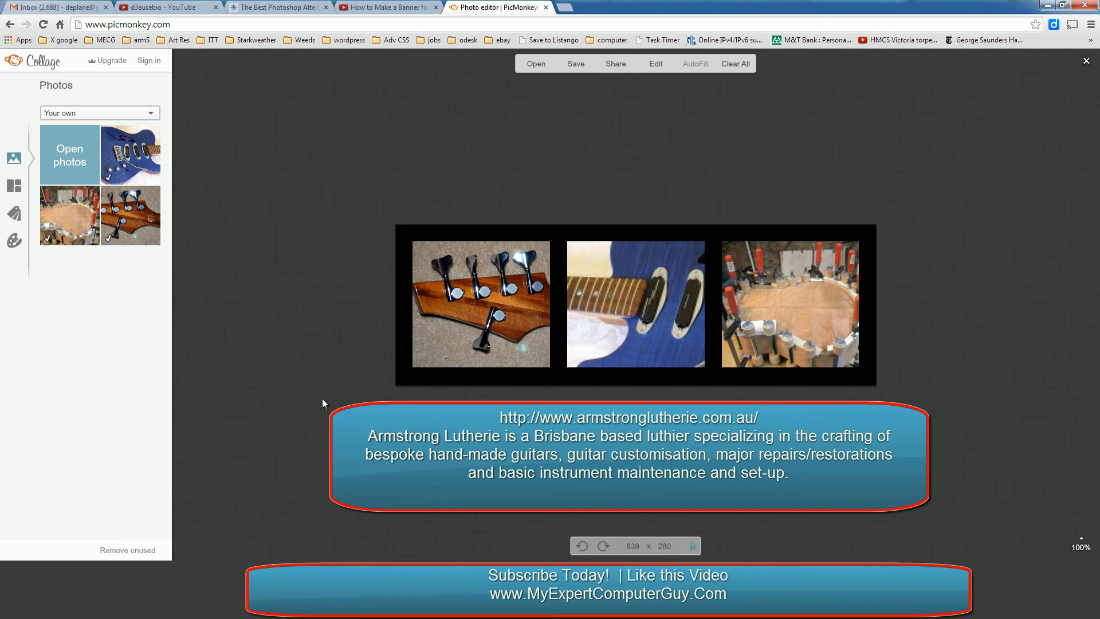
Prepare the collage for saving with the file name baner-image-01-920x280 and Sean quality.
{"action": "left_click", "coordinate": [573, 68]}
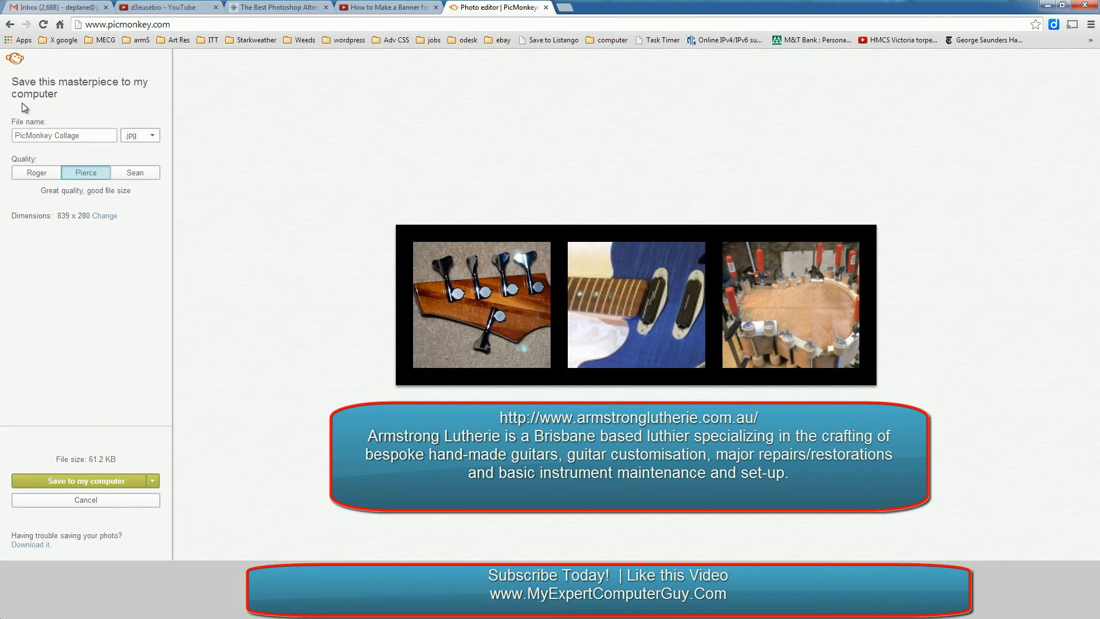
{"action": "triple_click", "coordinate": [91, 136]}
{"action": "type", "text": "baner-image-01-920x280"}
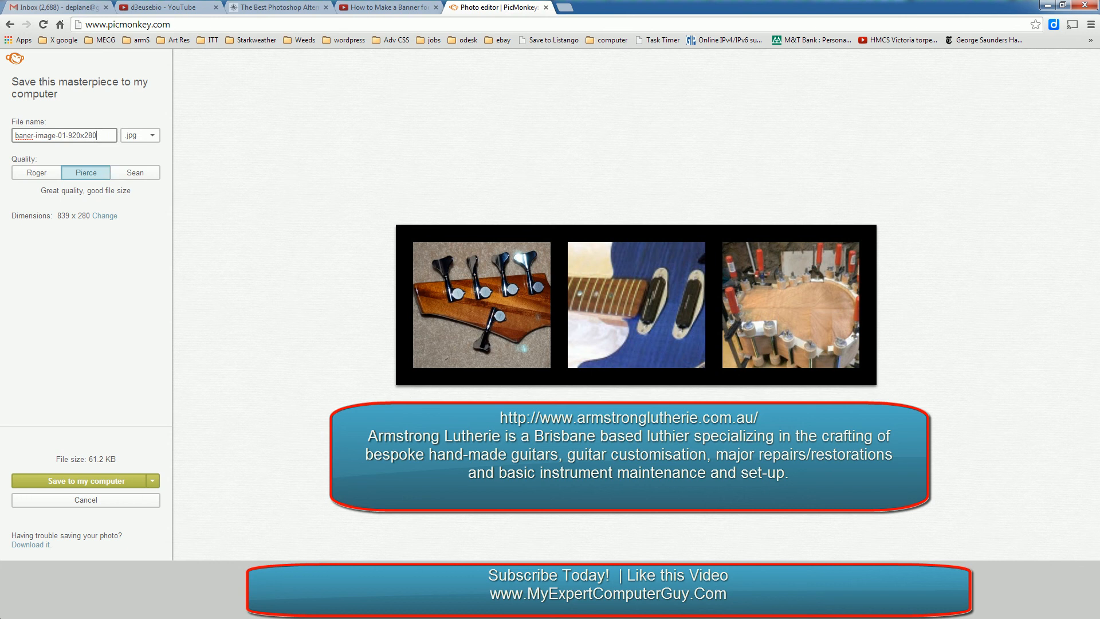
{"action": "left_click", "coordinate": [43, 177]}
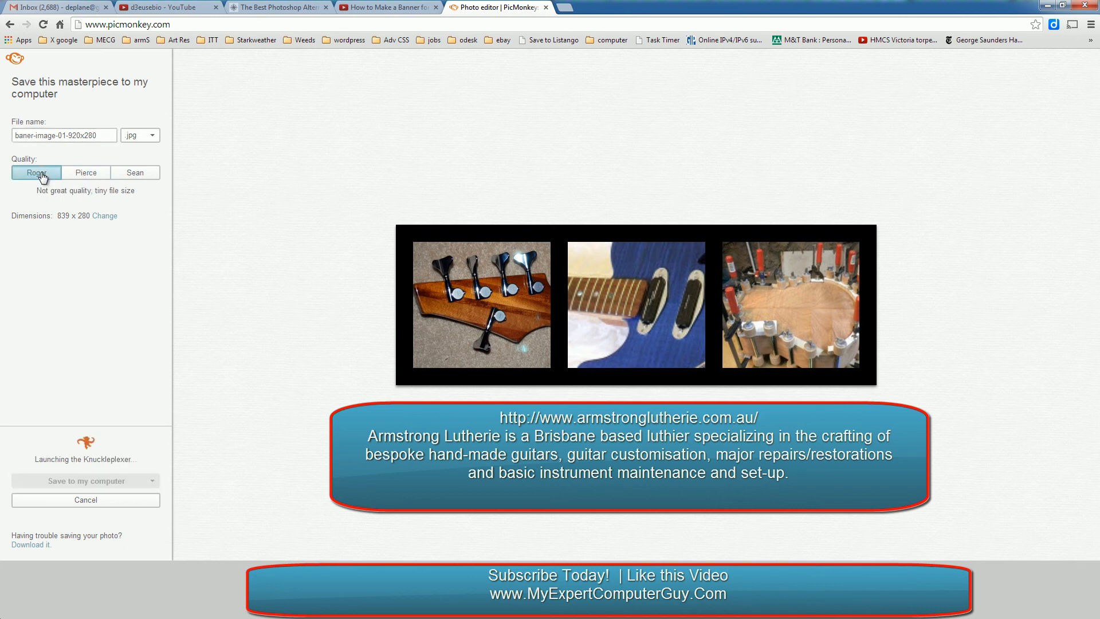
{"action": "left_click", "coordinate": [86, 175]}
{"action": "left_click", "coordinate": [137, 177]}
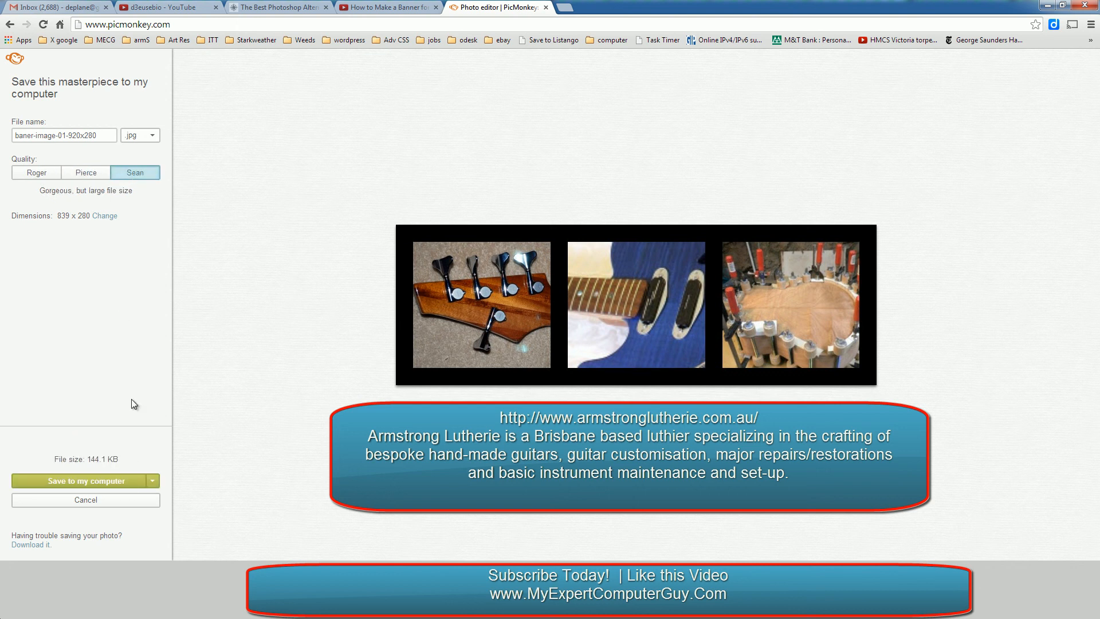
Save the banner to the computer as a JPEG image in testfolder.
{"action": "left_click", "coordinate": [86, 483]}
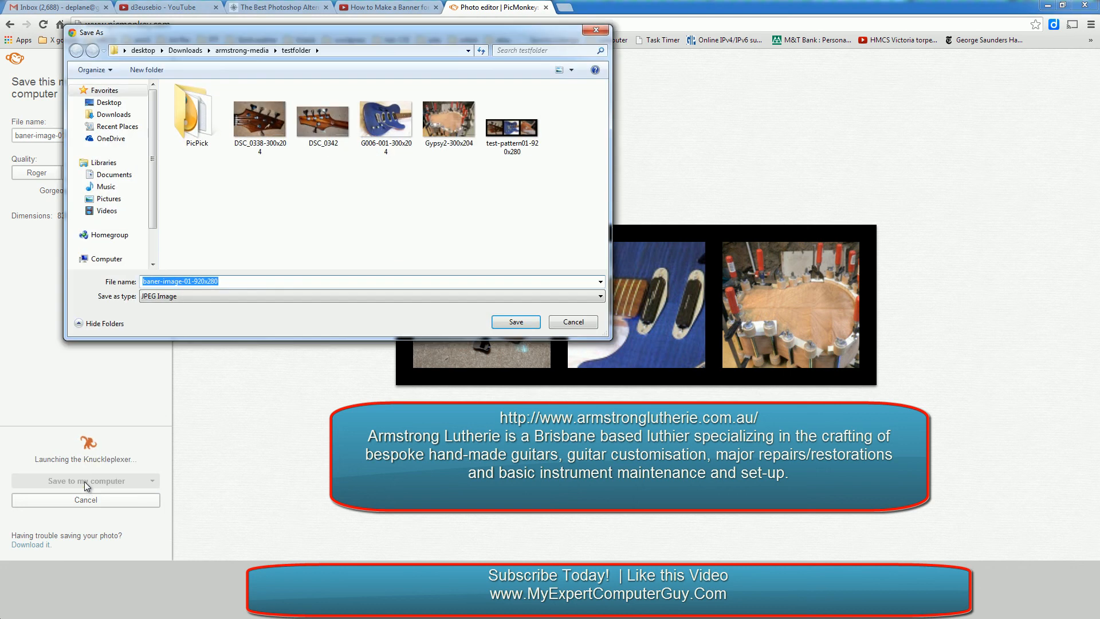
{"action": "left_click", "coordinate": [516, 321]}
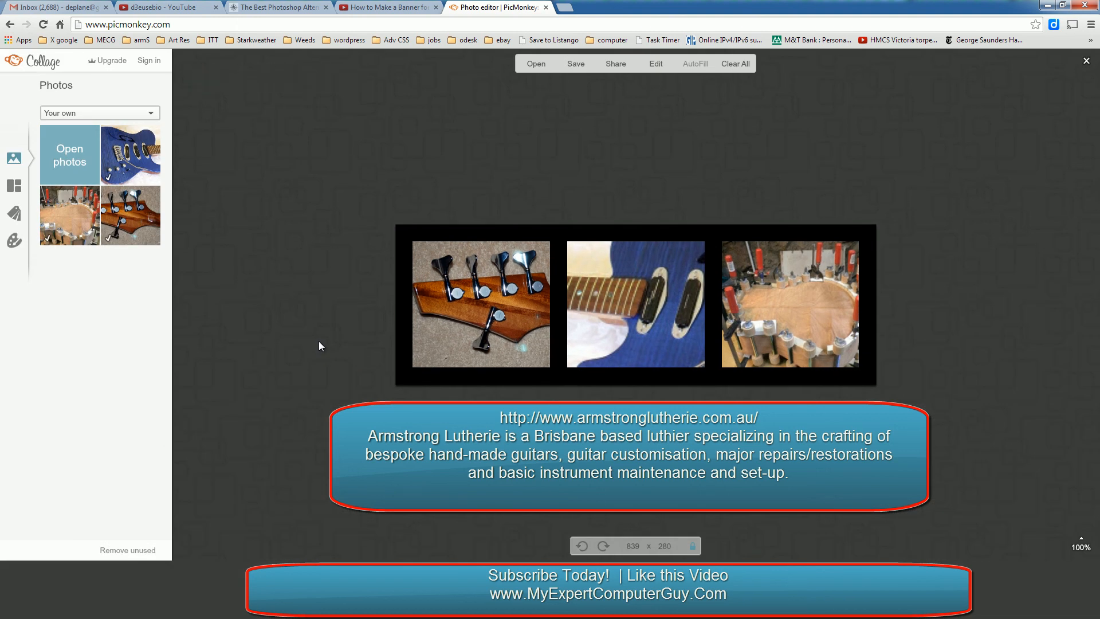
{"action": "mouse_move", "coordinate": [472, 324]}
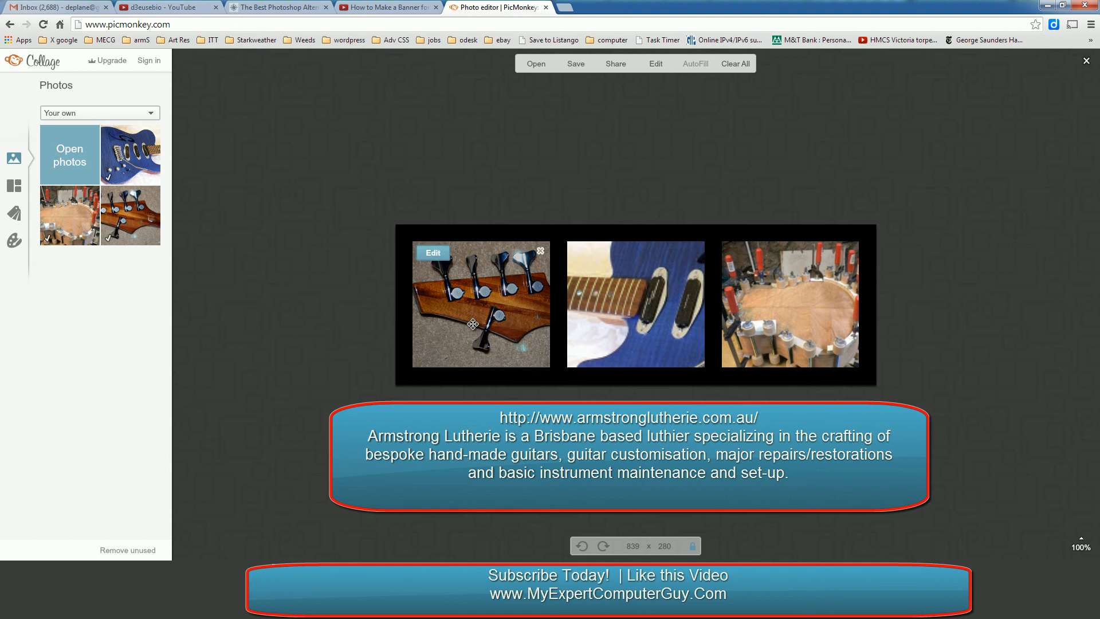